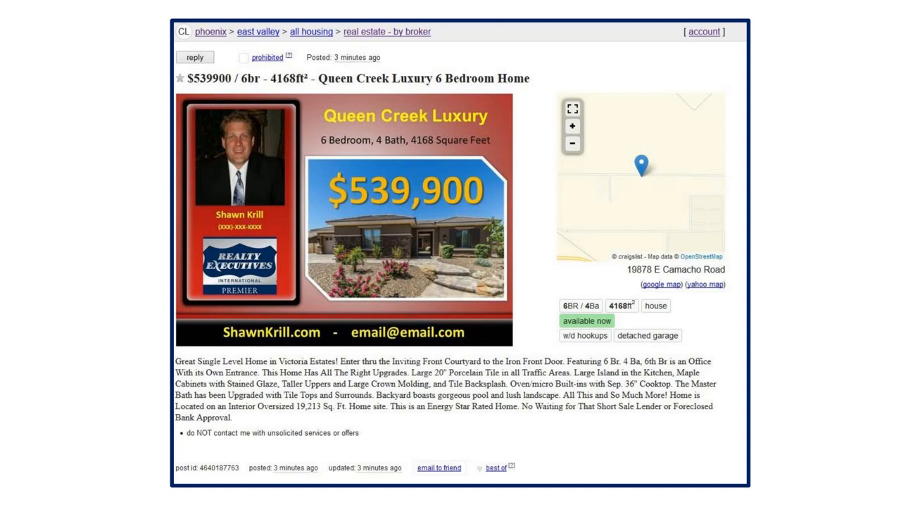
click(136, 256)
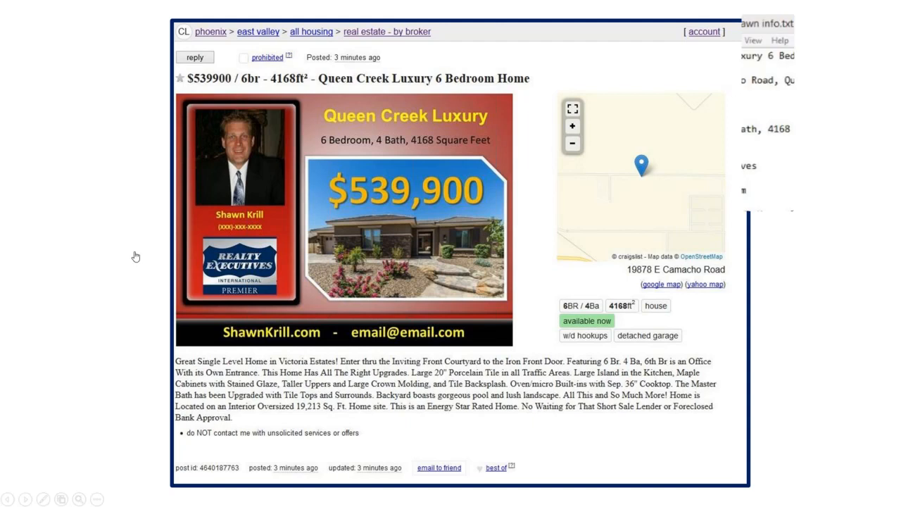
click(608, 383)
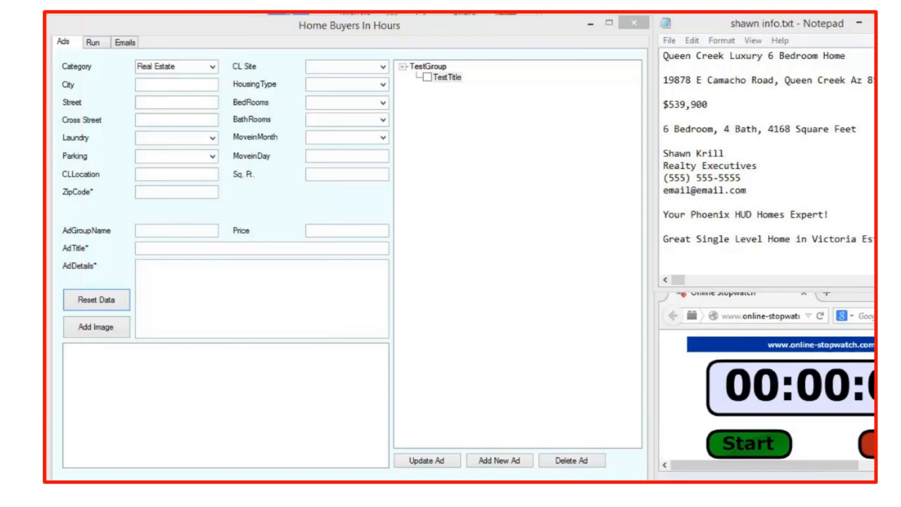
key(XF86AudioLowerVolume)
key(XF86AudioRaiseVolume)
key(XF86AudioRaiseVolume)
key(XF86AudioRaiseVolume)
key(XF86AudioRaiseVolume)
key(XF86AudioRaiseVolume)
key(XF86AudioRaiseVolume)
key(XF86AudioRaiseVolume)
key(XF86AudioRaiseVolume)
key(XF86AudioRaiseVolume)
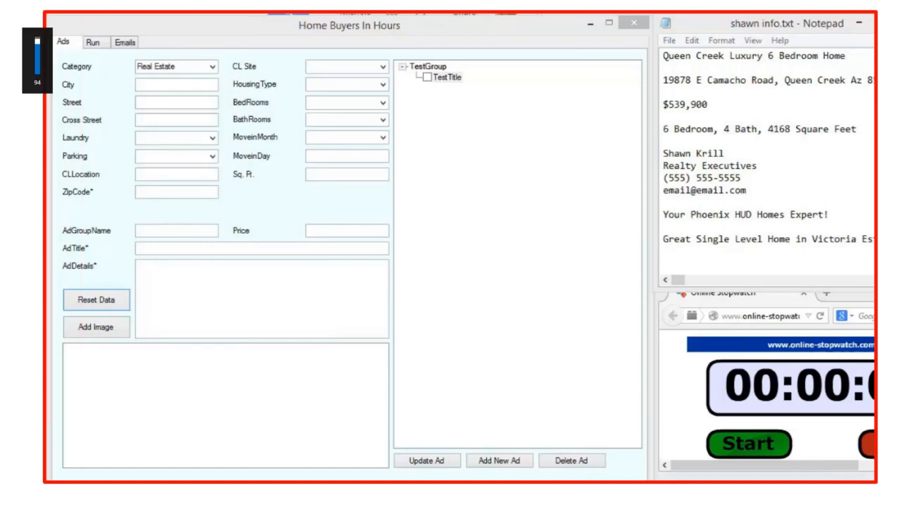
mouse_move(202, 424)
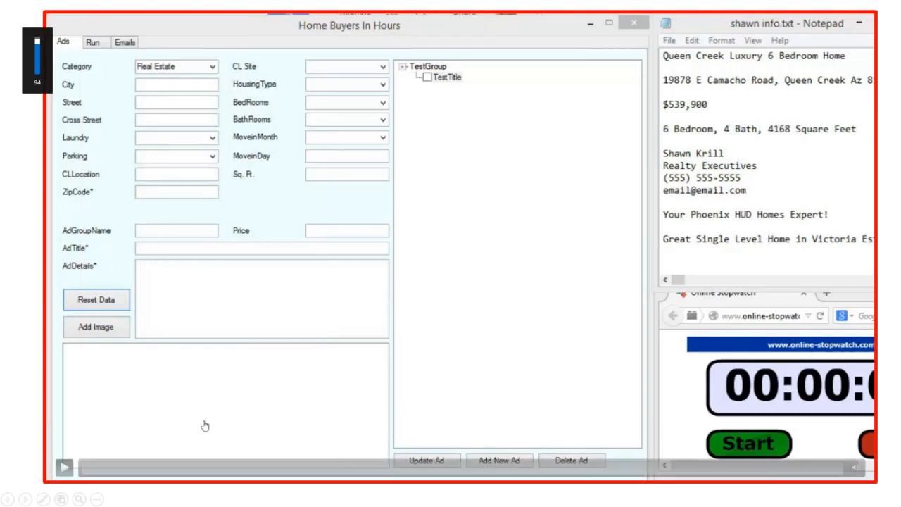
click(65, 470)
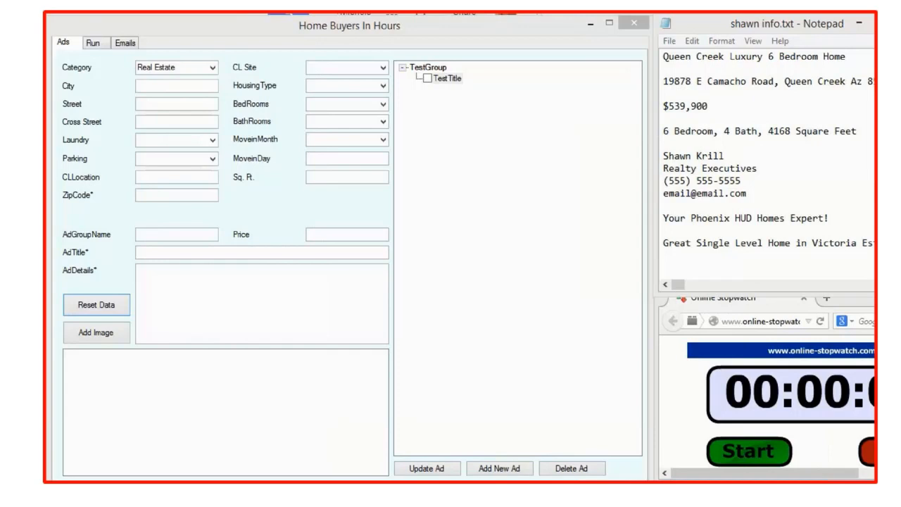
Arrange the Notepad property notes and the Online Stopwatch window beside the ad form, and start the stopwatch.
click(441, 28)
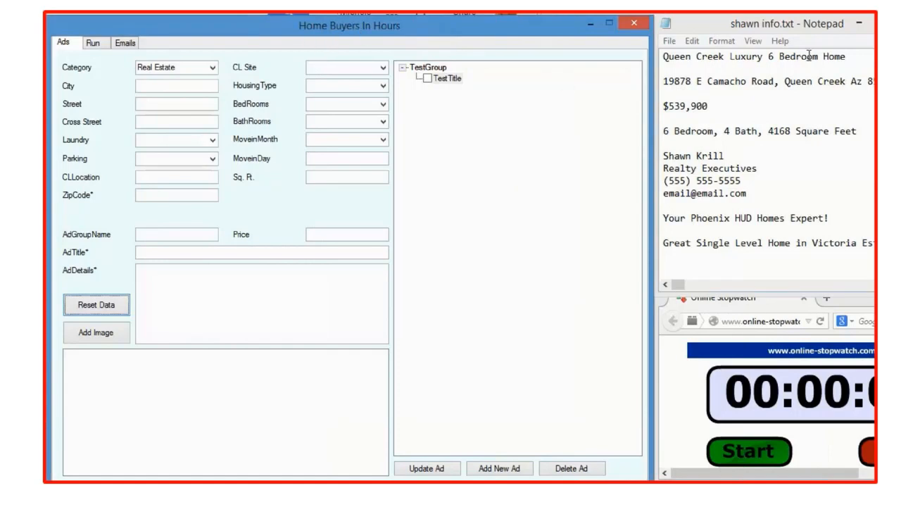
double_click(756, 21)
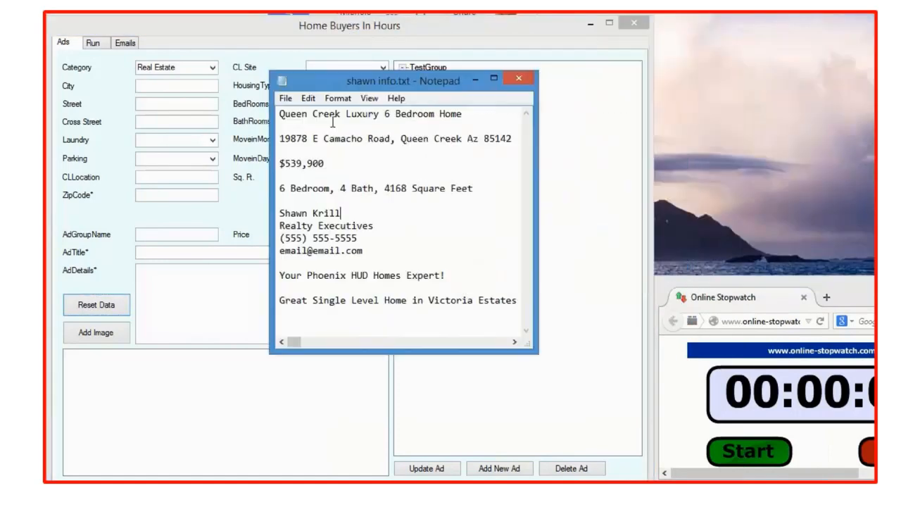
drag(429, 78, 813, 23)
click(871, 352)
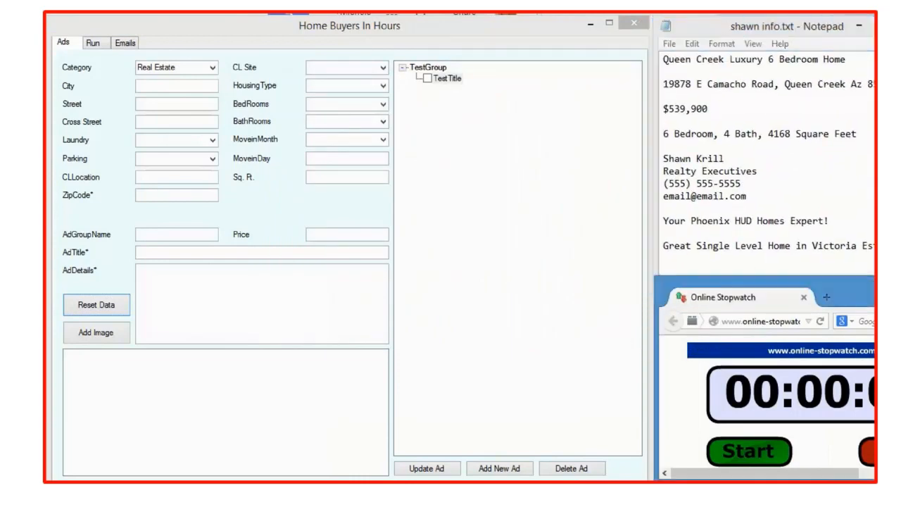
drag(816, 288, 867, 299)
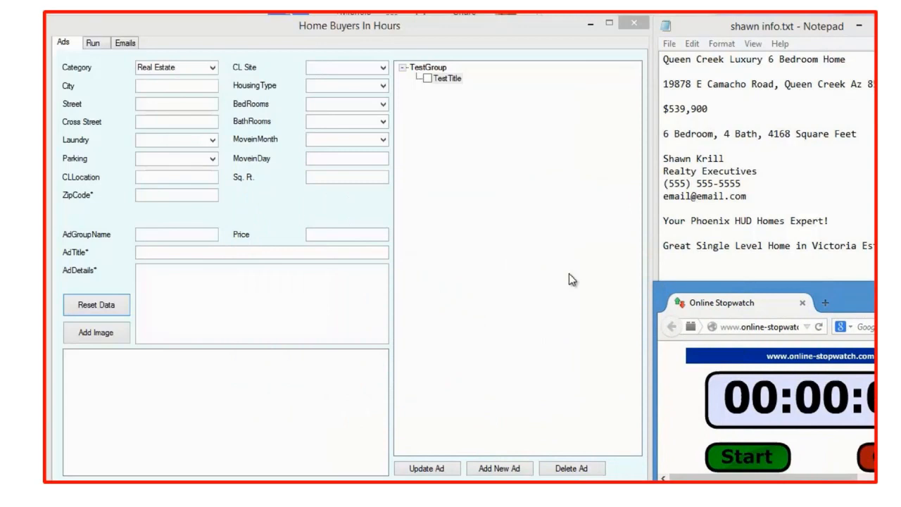
click(755, 461)
Set the ad's CL Site to phoenix and its housing type to house.
click(345, 66)
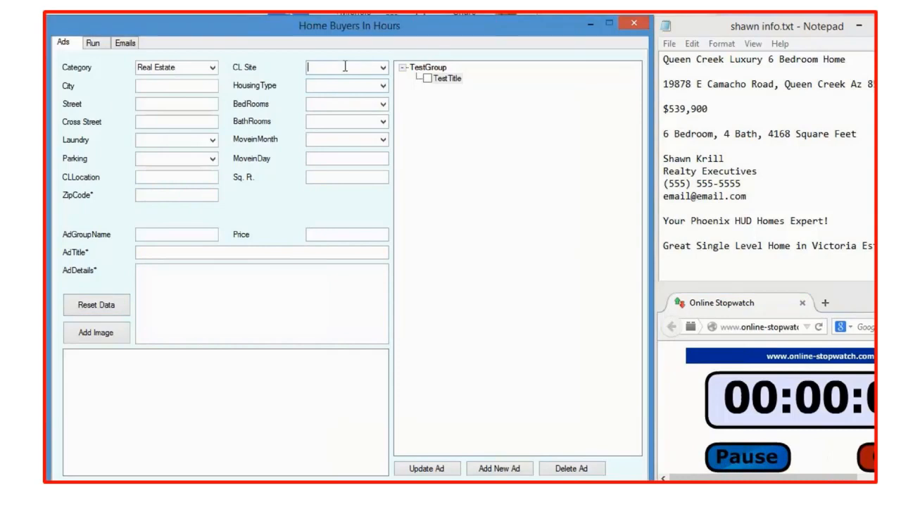
text(pheo)
key(BackSpace)
key(BackSpace)
text(oe)
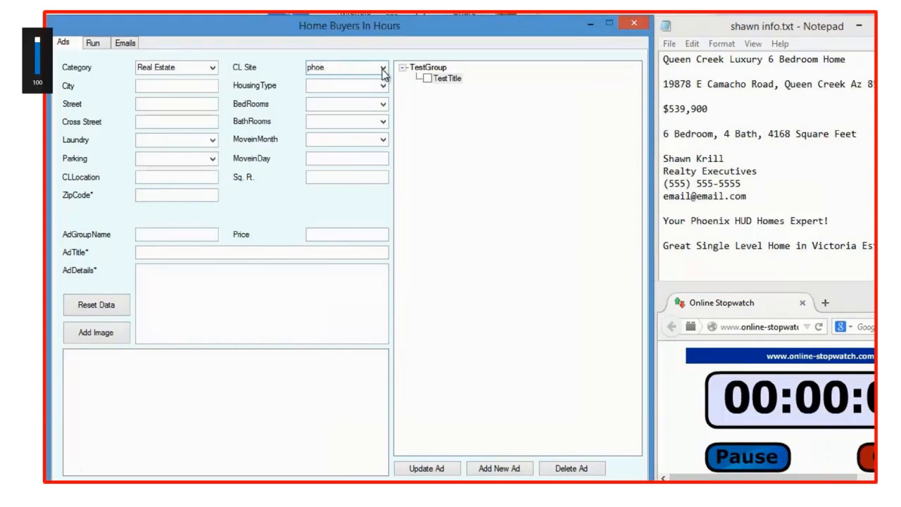
click(383, 67)
click(359, 82)
click(383, 85)
click(345, 143)
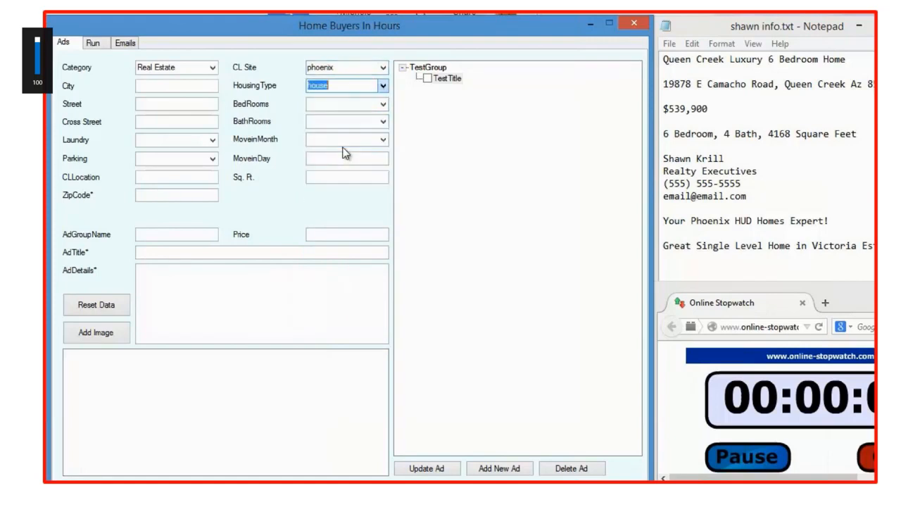
Set the ad's bedrooms to 6 and bathrooms to 4.
click(383, 103)
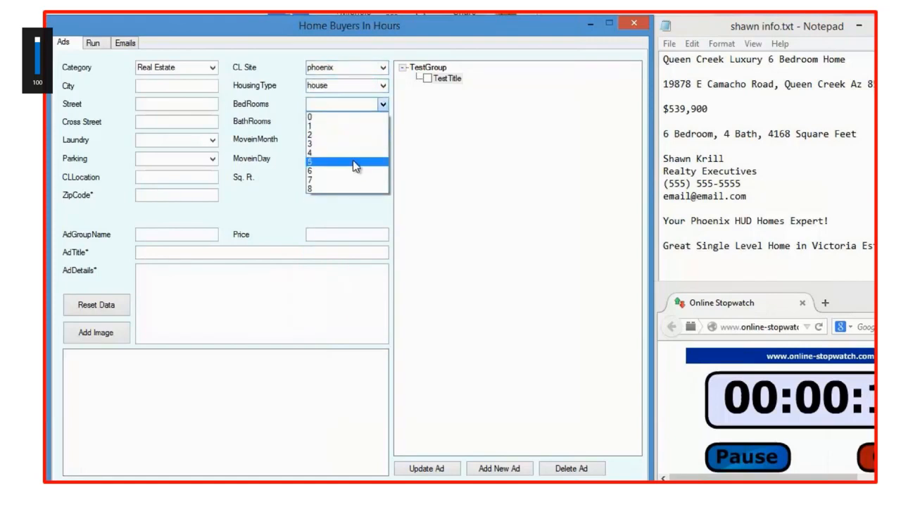
click(353, 167)
click(383, 121)
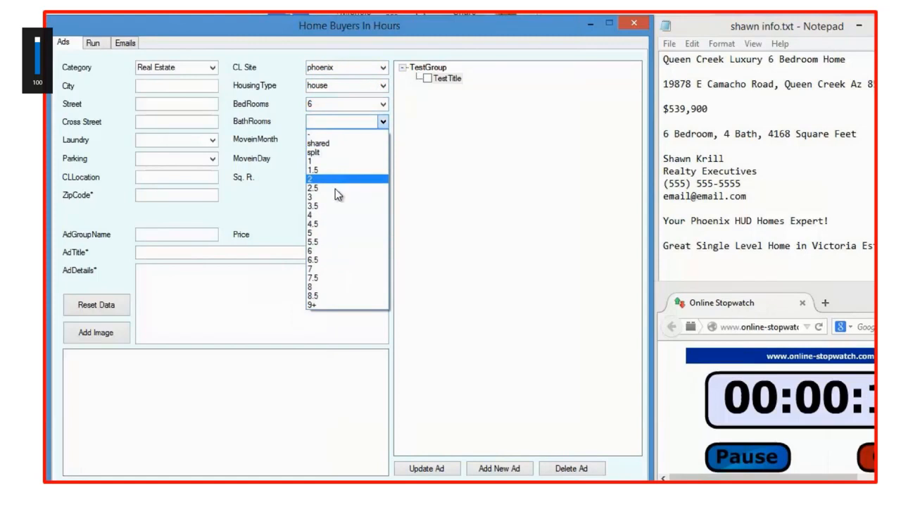
click(332, 218)
Set the move-in month to sep, the move-in day to 8 and the square footage to 4158.
click(383, 140)
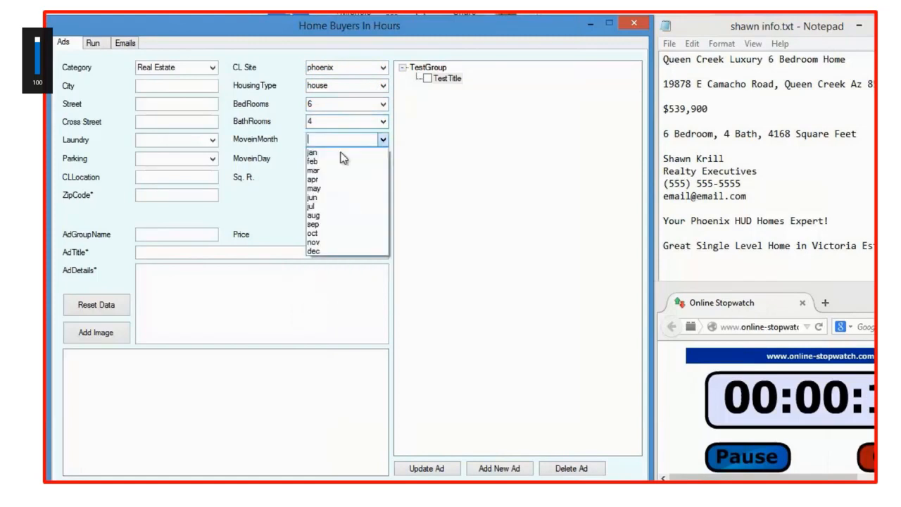
click(373, 225)
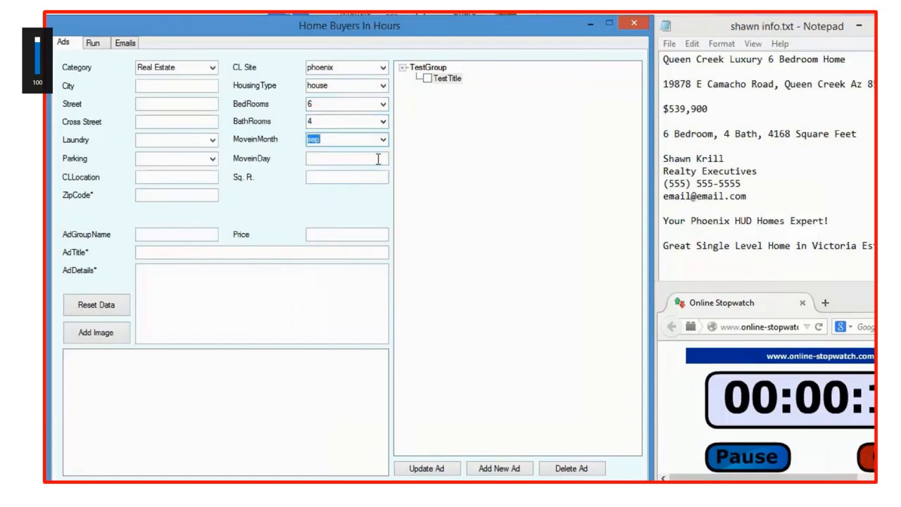
click(378, 159)
text(8)
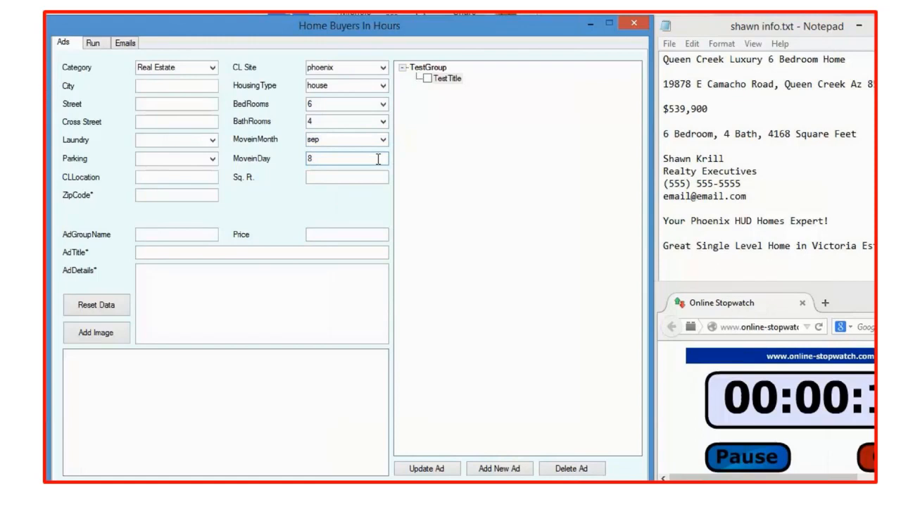
click(368, 182)
text(4168)
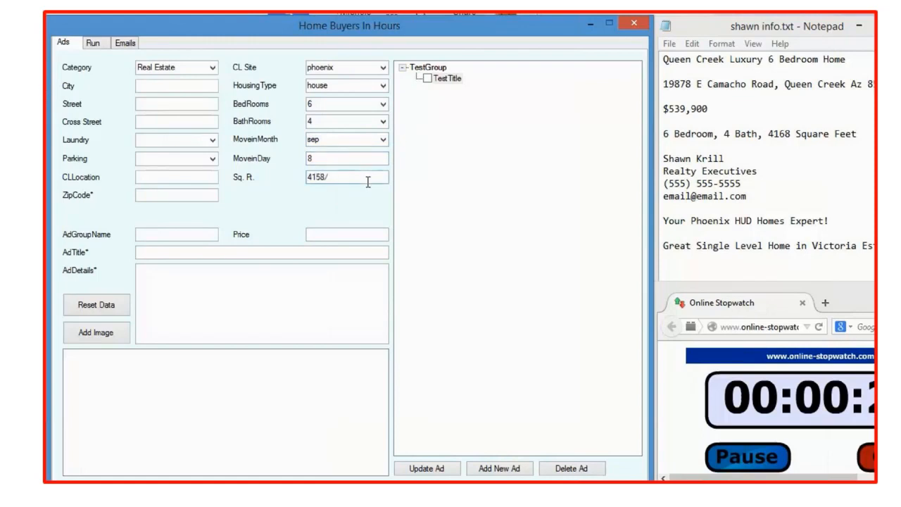
key(BackSpace)
Enter Queen Creek as the city and copy the property's street address from the Notepad notes into the Street field.
click(193, 83)
text(Queen Creek)
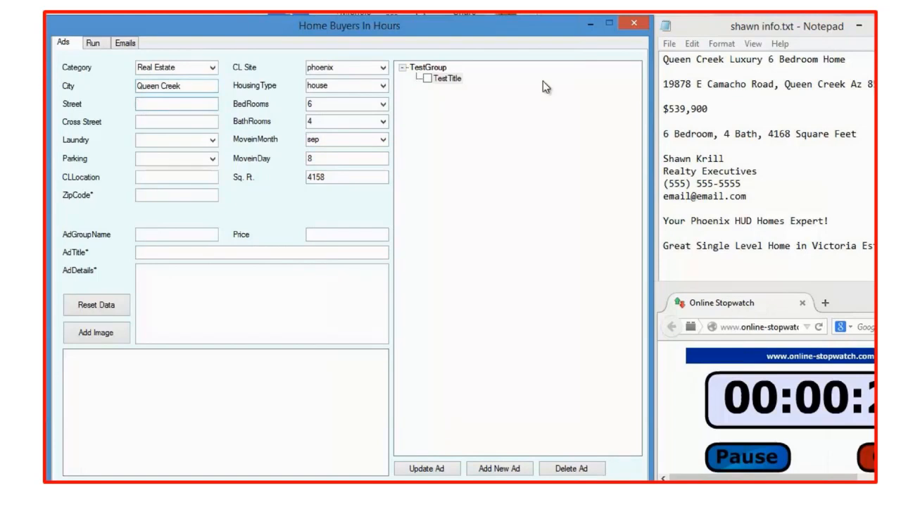
click(681, 63)
drag(774, 84, 664, 84)
key(ctrl+c)
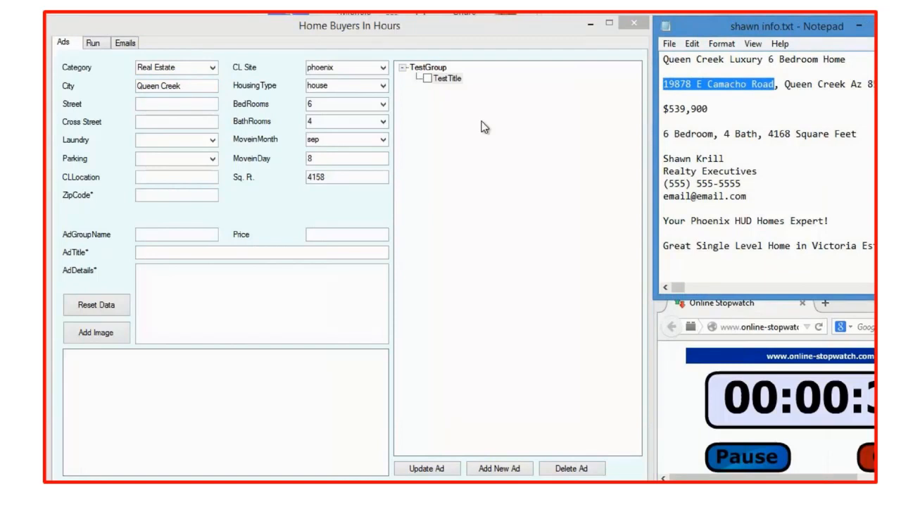
click(197, 105)
key(ctrl+v)
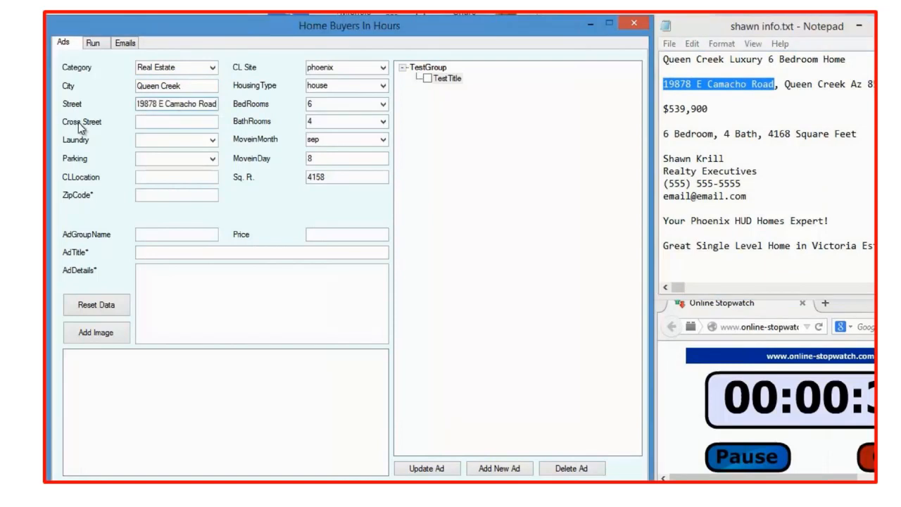
Set the laundry option to w/d hookups and the parking option to detached garage.
click(213, 142)
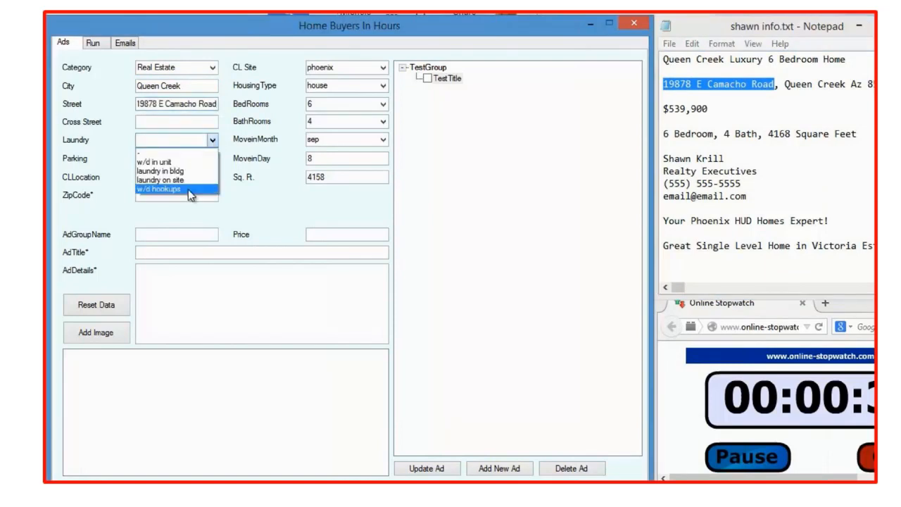
click(187, 189)
click(212, 161)
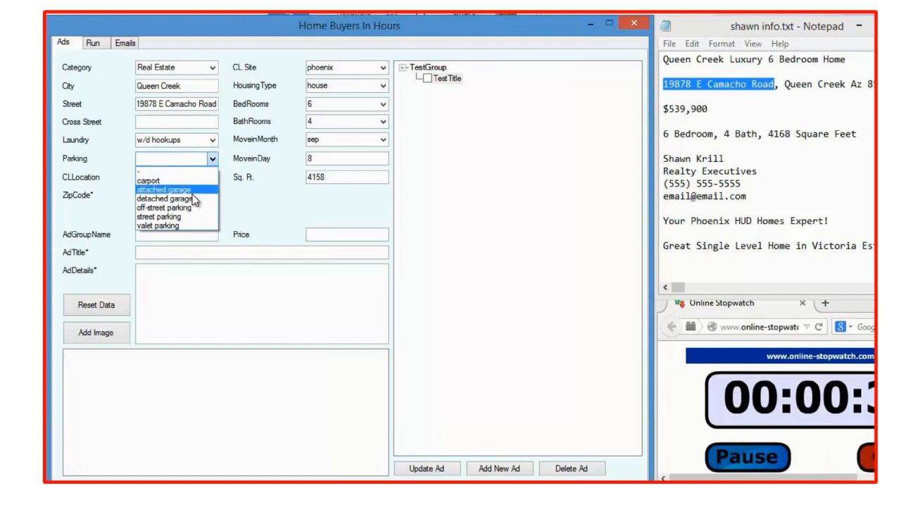
click(197, 192)
Enter east valley as the CL location and copy the property's ZIP code from the Notepad notes into the form.
click(209, 176)
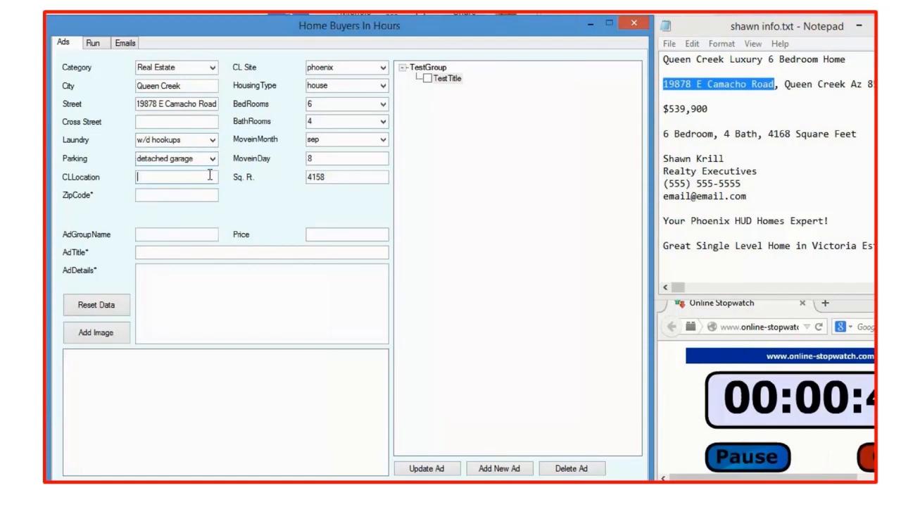
text(east valley)
click(193, 190)
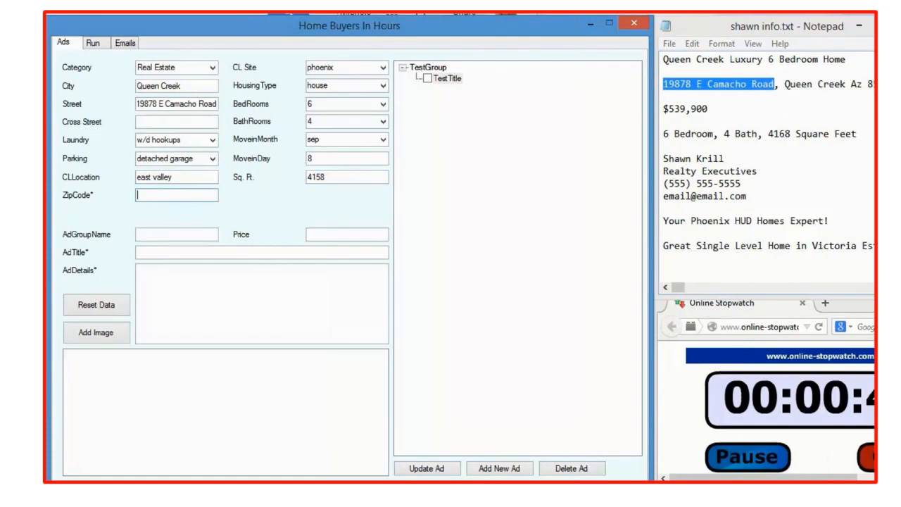
click(894, 84)
double_click(894, 84)
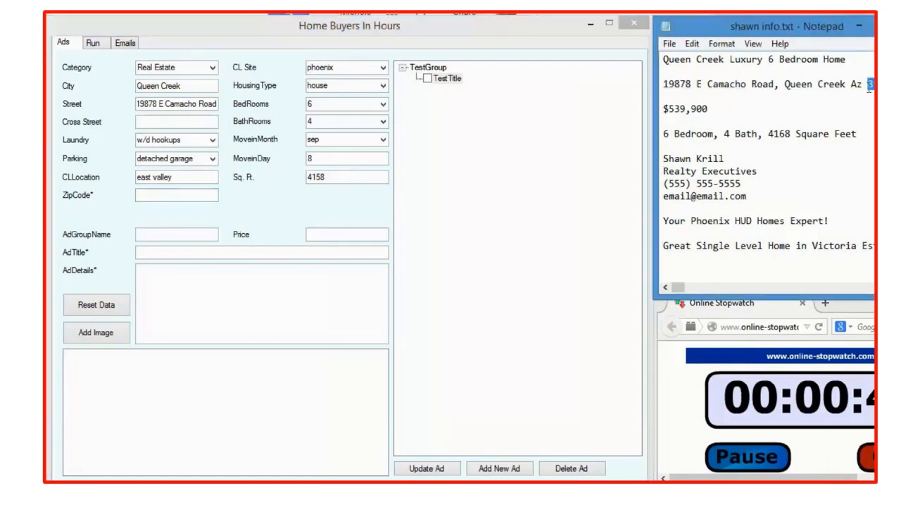
click(194, 195)
text(85142)
Set the price to 539900 and name the ad group Queen Creek House 1.
click(318, 234)
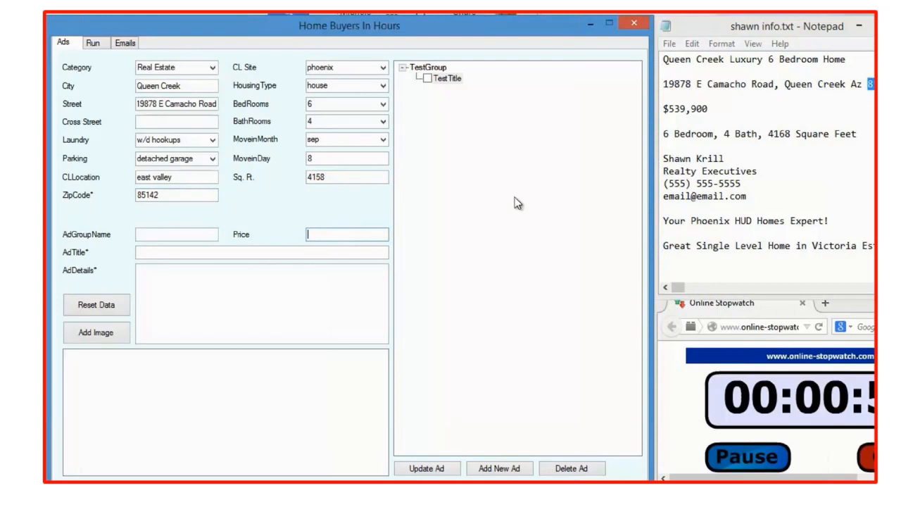
text(539900)
click(197, 233)
text(Que)
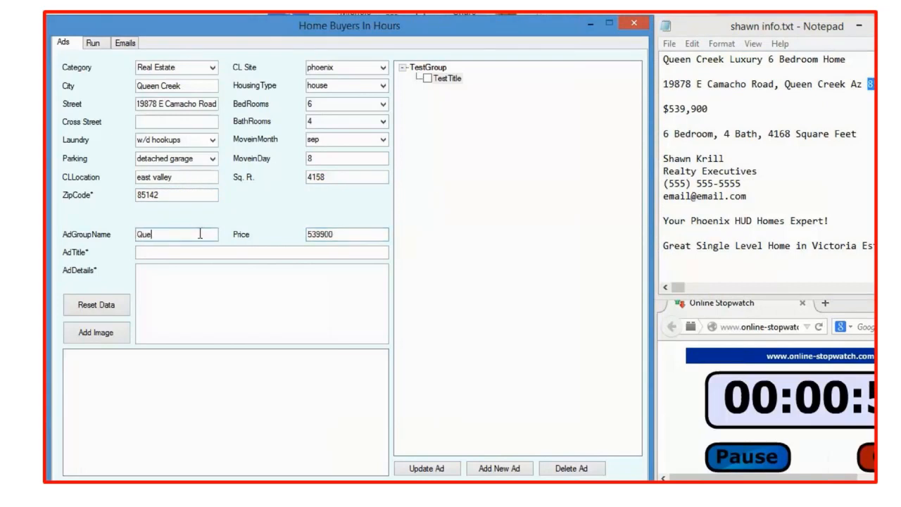
text(en Creek House 1)
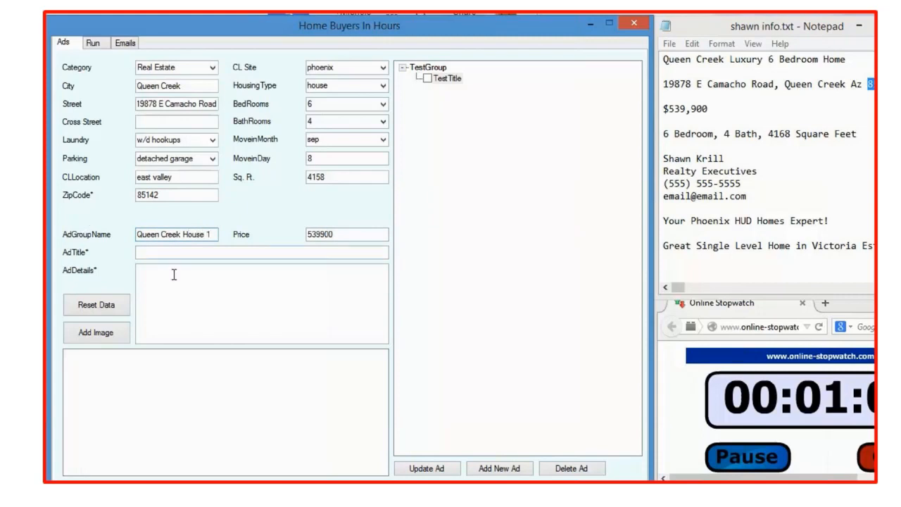
Copy the headline "Queen Creek Luxury 6 Bedroom Home" from the Notepad notes into the ad title.
click(864, 133)
drag(845, 62, 676, 65)
key(ctrl+c)
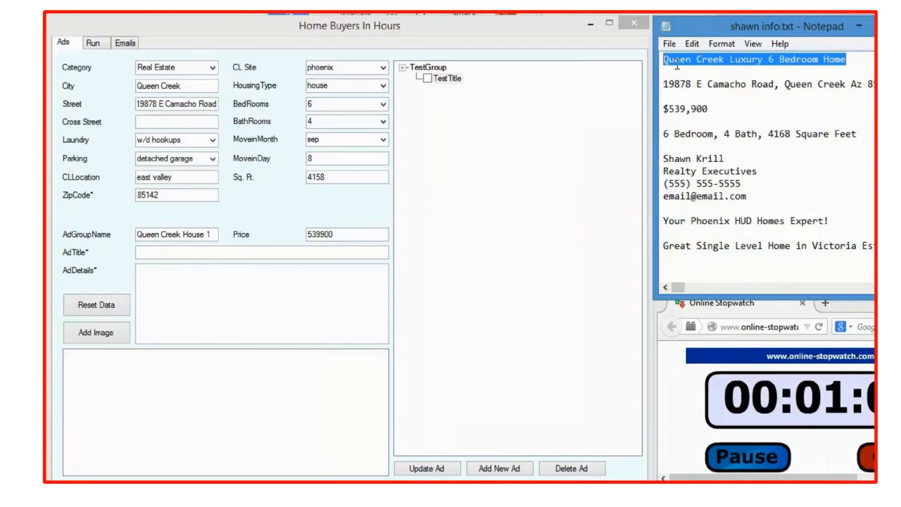
click(289, 252)
key(ctrl+v)
Copy the full property description starting "Great Single Level Home" from the Notepad notes into the ad details.
click(167, 304)
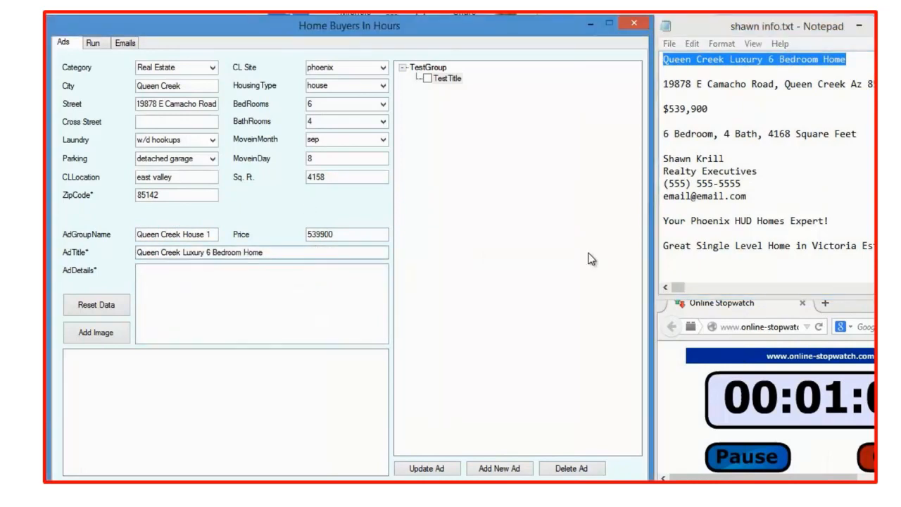
double_click(673, 246)
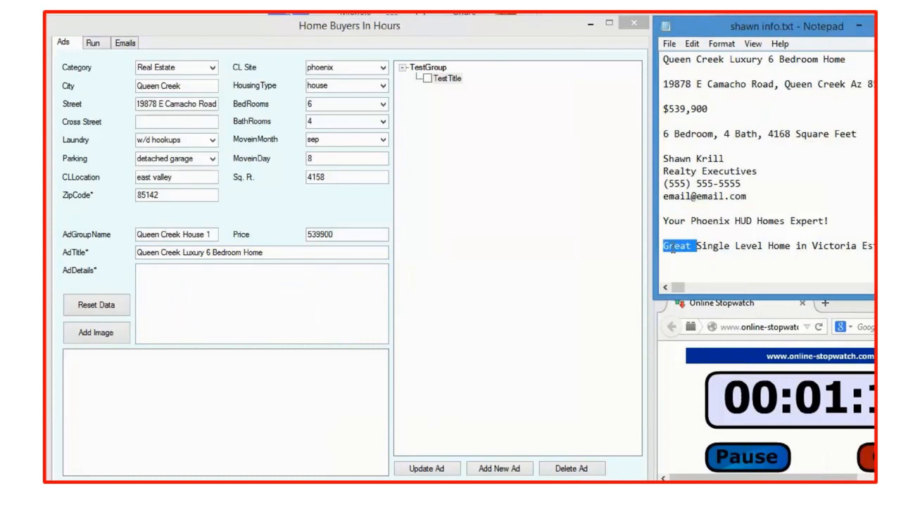
key(shift+End)
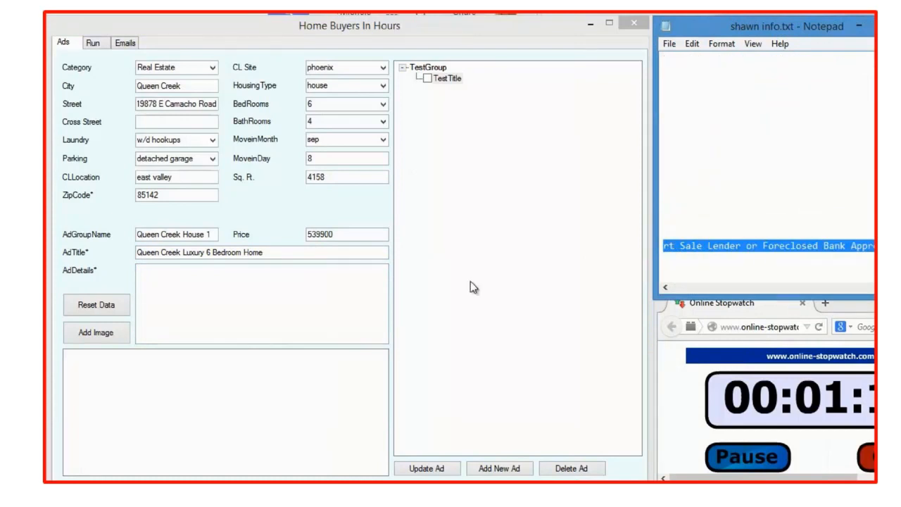
click(260, 311)
text(Porcelain Tile in all Traffic Areas. Large Island in the Kitchen, Maple Cabinets with Stained Glaze, Taller Uppers and Large Crown Molding, and Tile Backsplash. Oven/micro Built-ins with Sep. 36" Cooktop. The Master Bath has been Upgraded with Tile Tops and Surrounds. Backyard boasts gorgeous pool and lush landscape. All This and So Much More! Home is Located on an Interior Oversized 19,213 Sq. Ft. Home site. This is an Energy Star Rated Home. No Waiting for That Short Sale Lender or Foreclosed Bank Approval.)
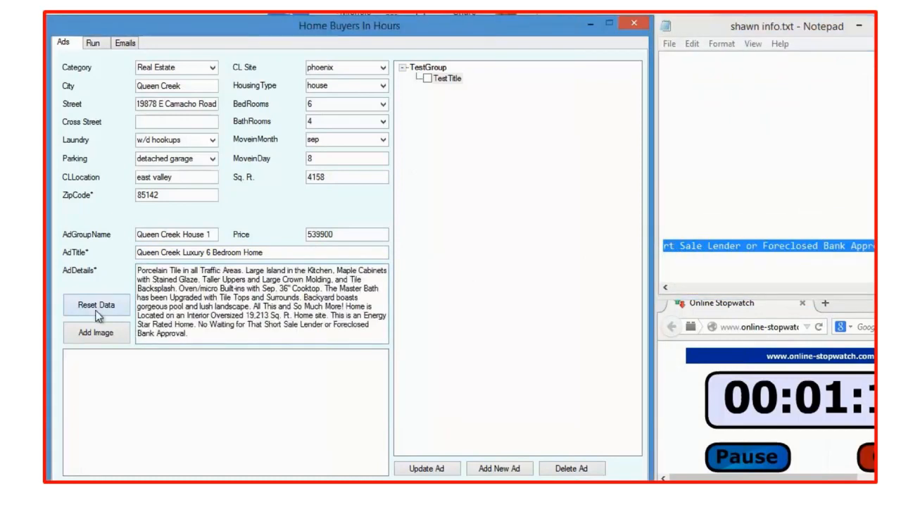
Attach Ad Templates.jpg to the ad, keeping only one copy of the image, and save the listing as a new ad.
click(95, 334)
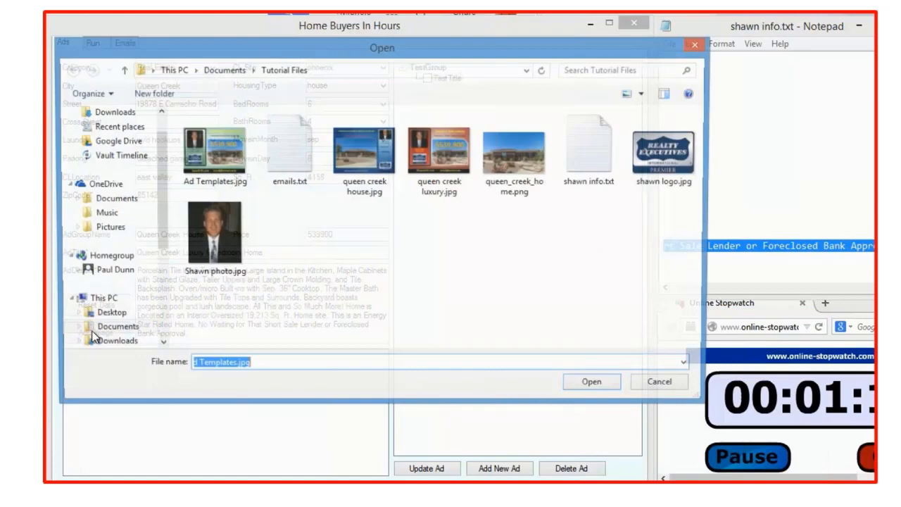
double_click(218, 151)
click(145, 385)
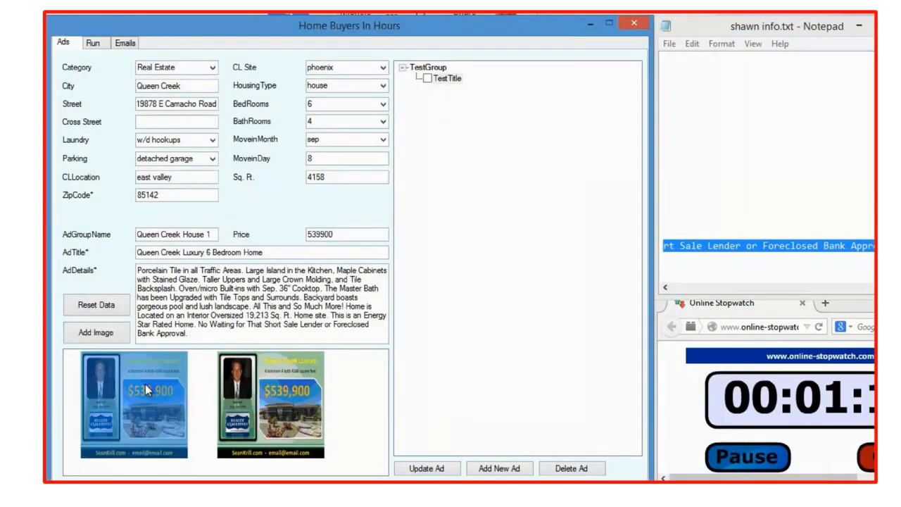
key(Delete)
click(484, 470)
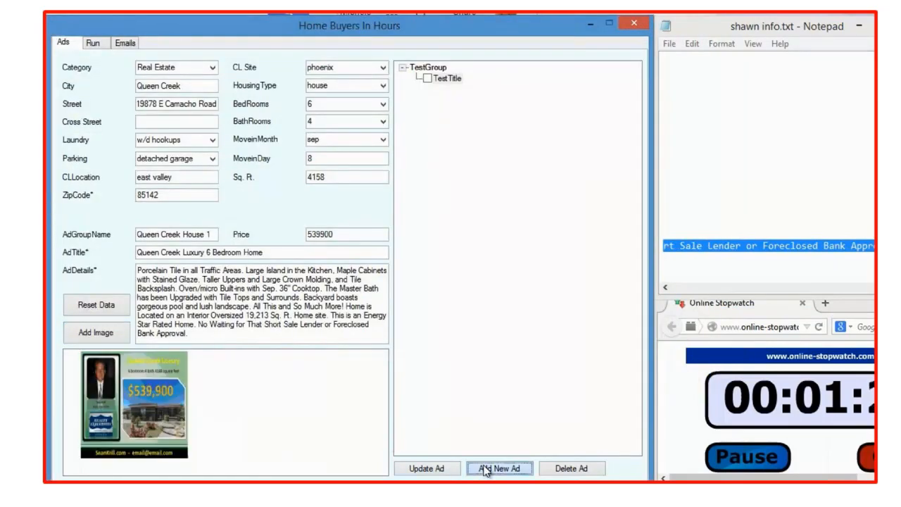
Pause the online stopwatch and bring its window into full view to read the elapsed time before moving it back.
click(732, 454)
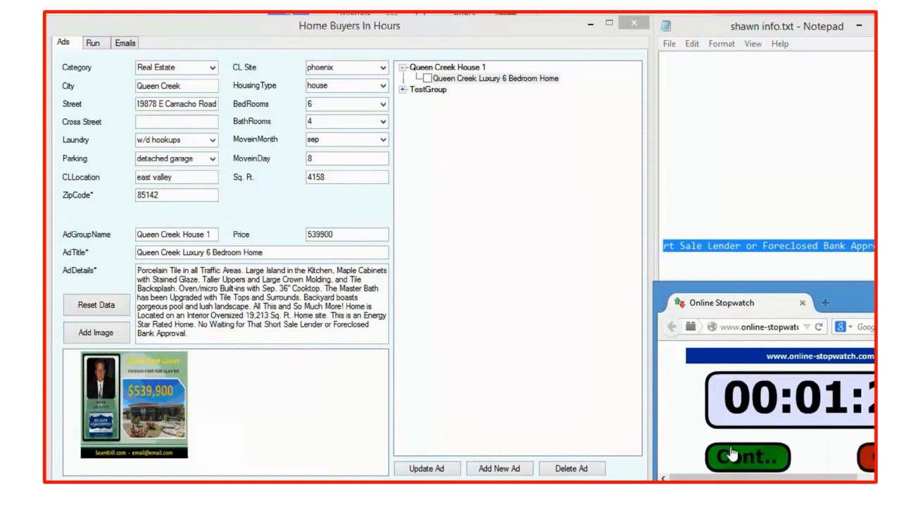
drag(816, 294, 427, 167)
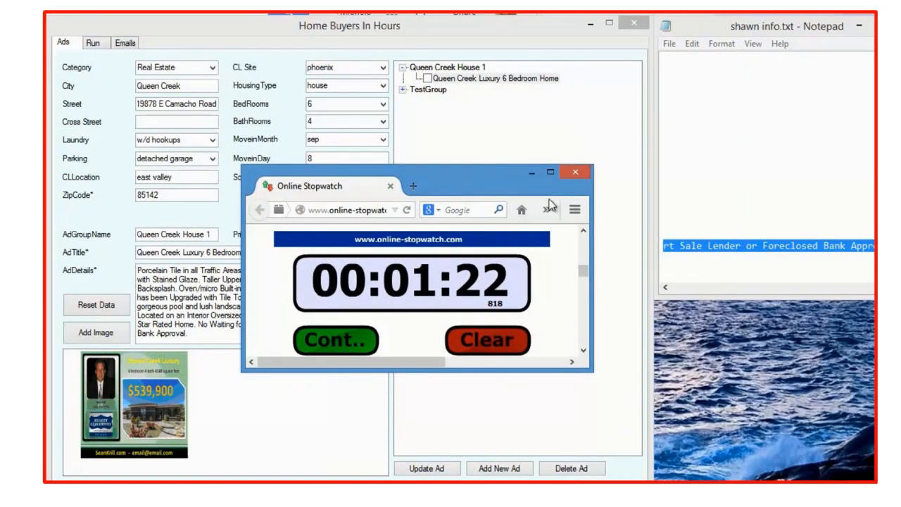
drag(461, 177, 875, 302)
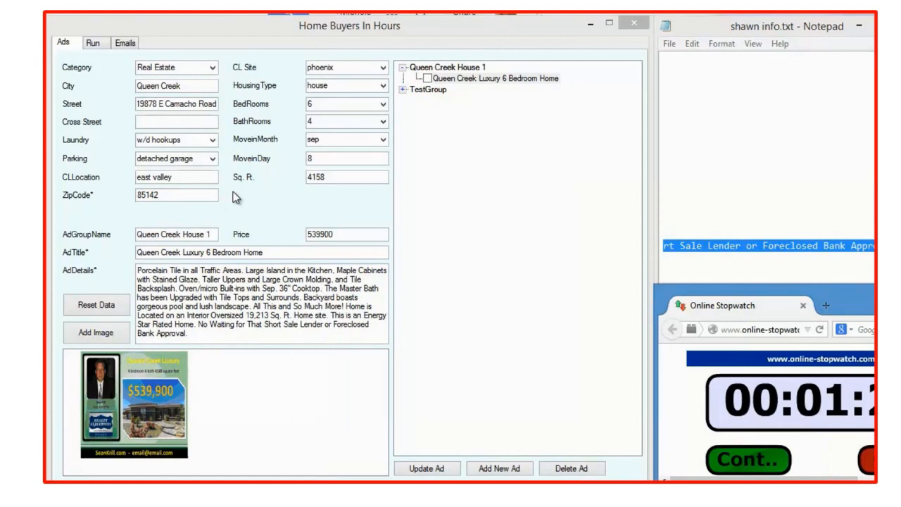
Expand TestGroup to view its TestTitle ad, and mark the Queen Creek Luxury 6 Bedroom Home ad for posting.
click(404, 91)
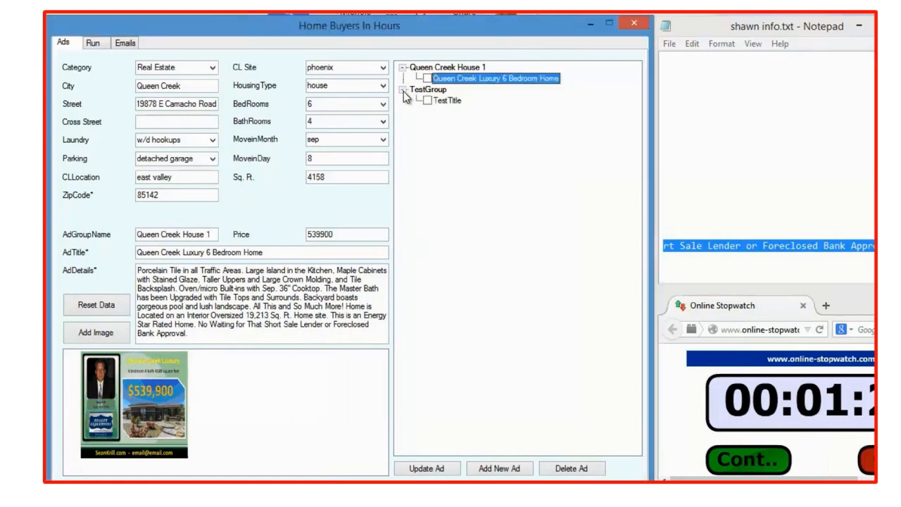
click(426, 99)
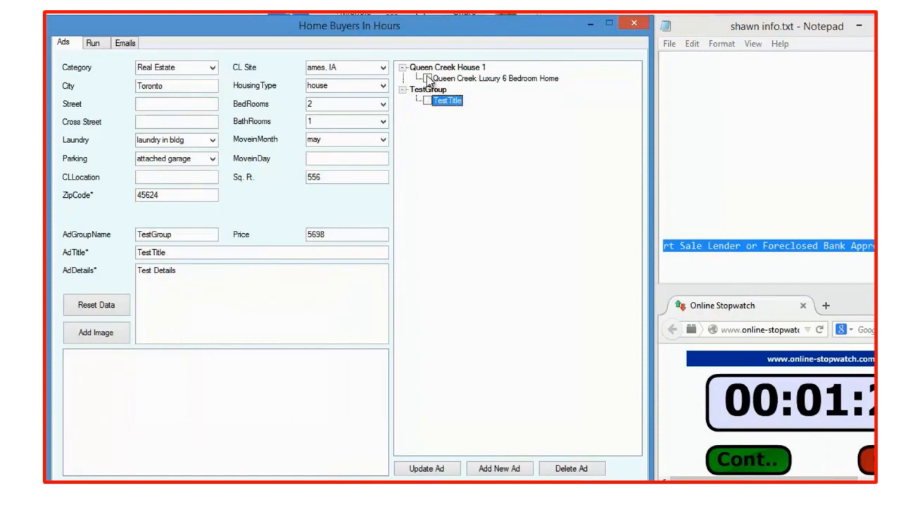
click(427, 78)
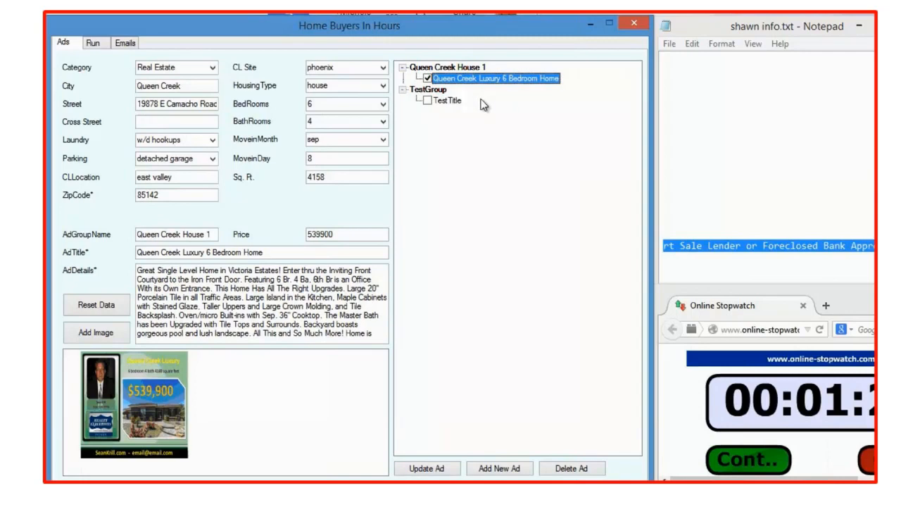
In the run settings, enable image randomization and set the campaign's end date to 15 Sep 2014.
click(92, 43)
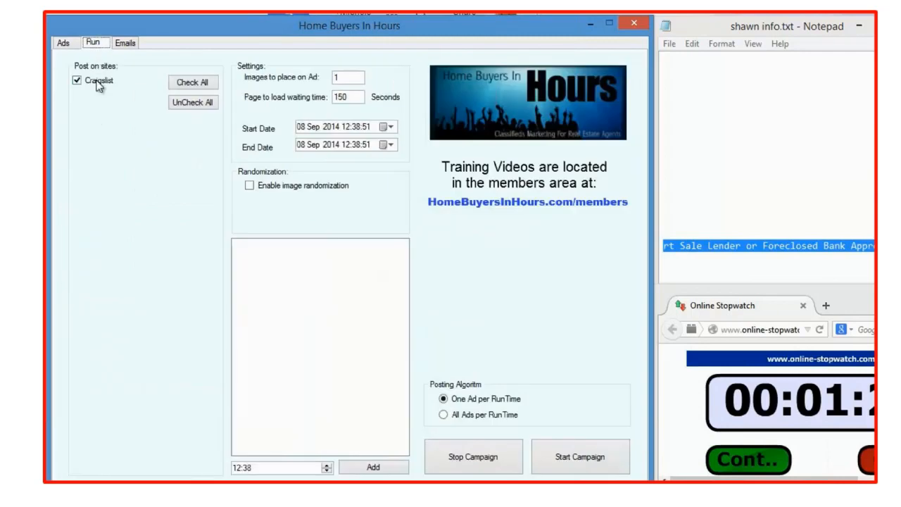
click(249, 186)
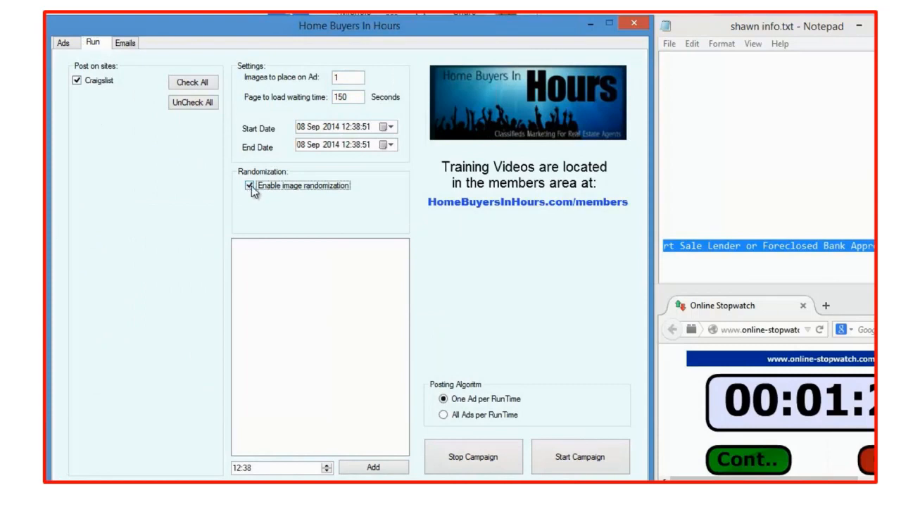
click(389, 144)
click(329, 209)
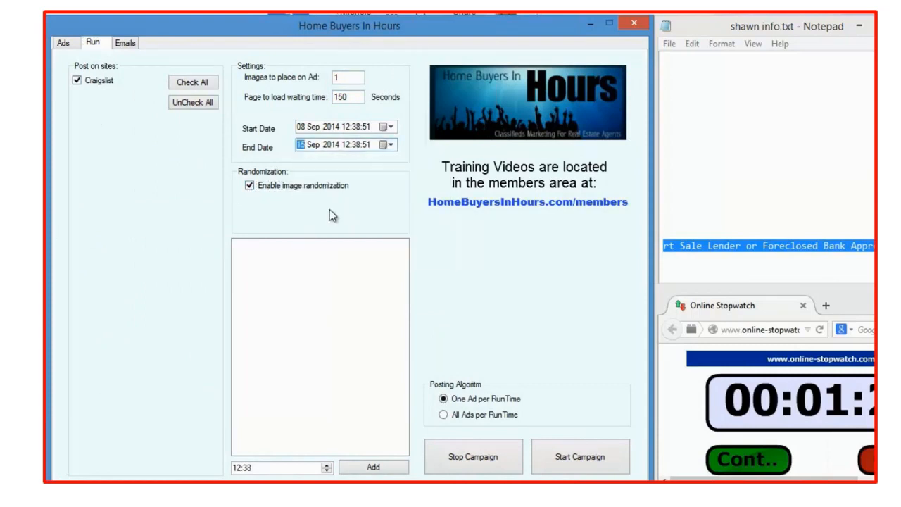
Extend the campaign's end date to 05 Jan 2015.
click(331, 145)
click(390, 145)
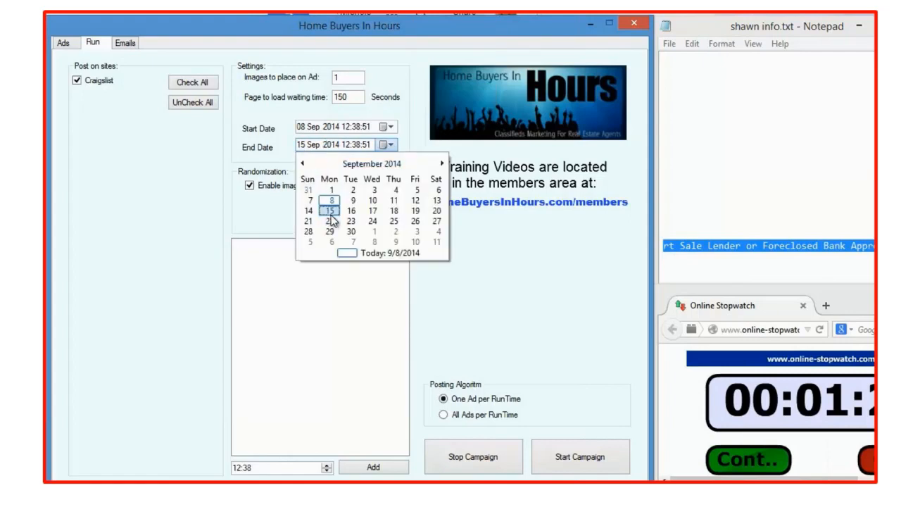
click(384, 165)
click(441, 165)
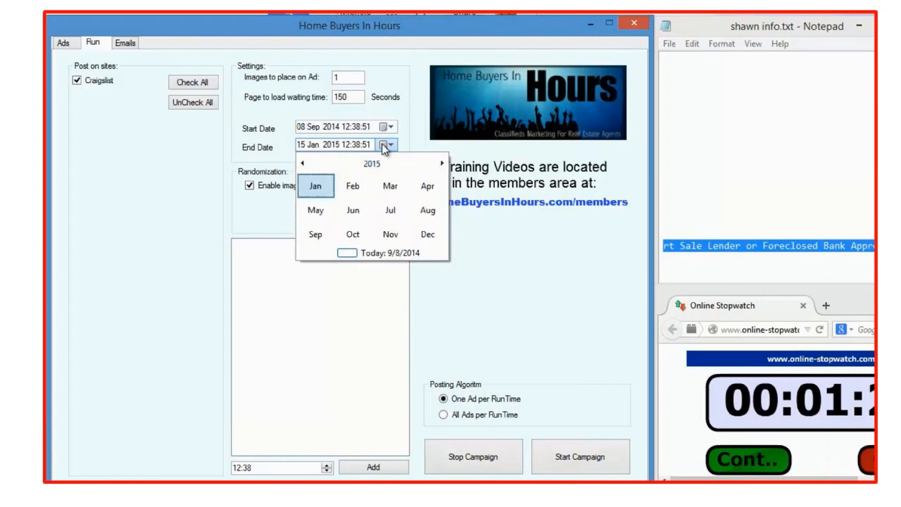
click(315, 186)
click(329, 202)
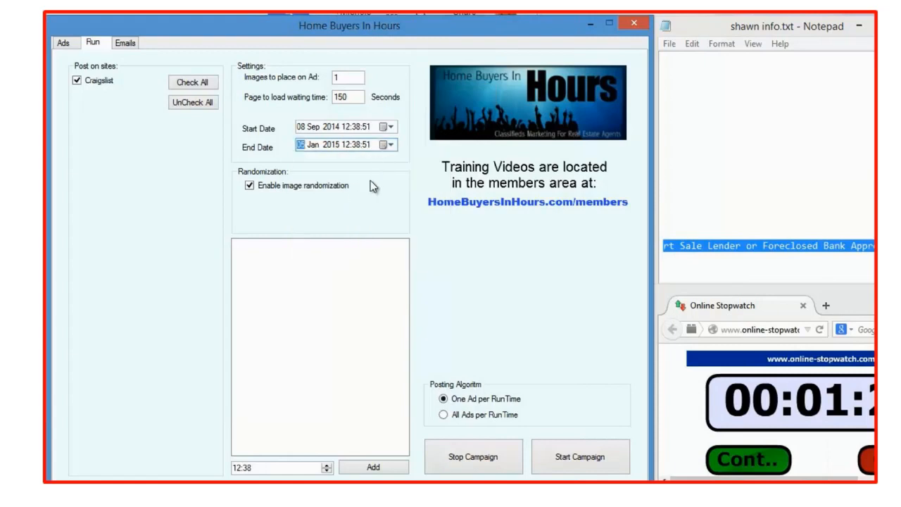
click(318, 279)
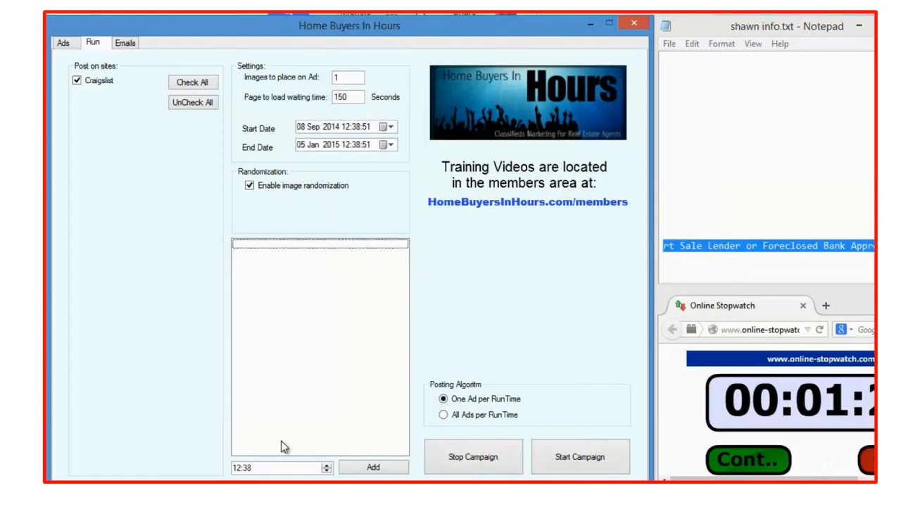
Adjust the minutes of the campaign's run time and add that time to the posting schedule.
click(238, 469)
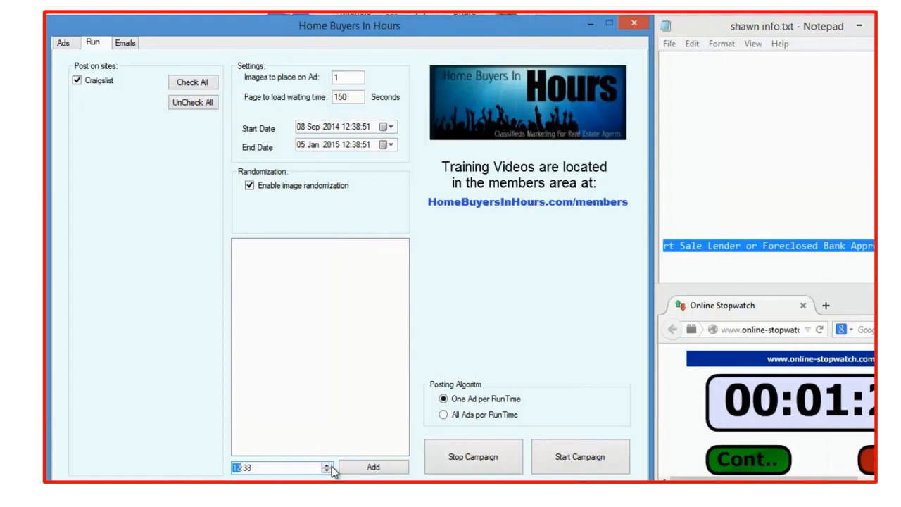
key(Right)
click(327, 465)
click(326, 465)
click(326, 465)
click(327, 465)
click(364, 465)
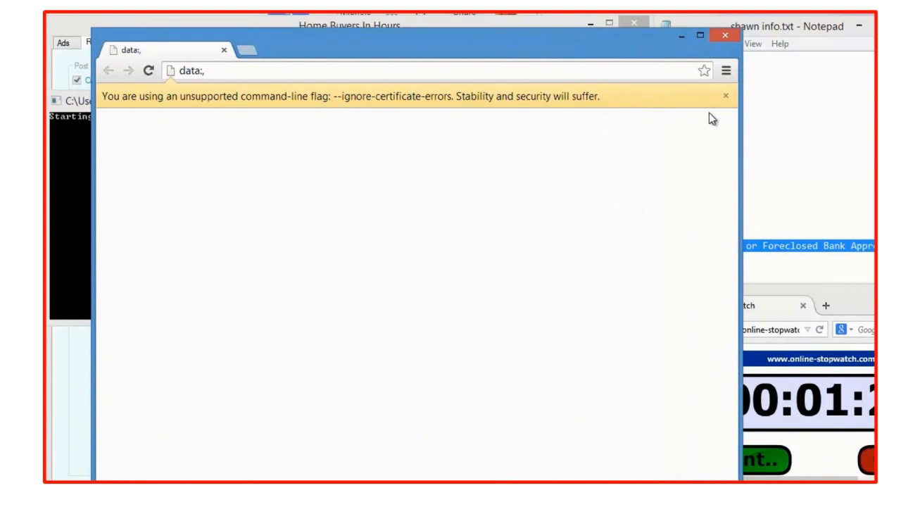
Clear the browser's warning and bring the Craigslist posting window into full view, accepting the real estate posting guidelines.
click(726, 96)
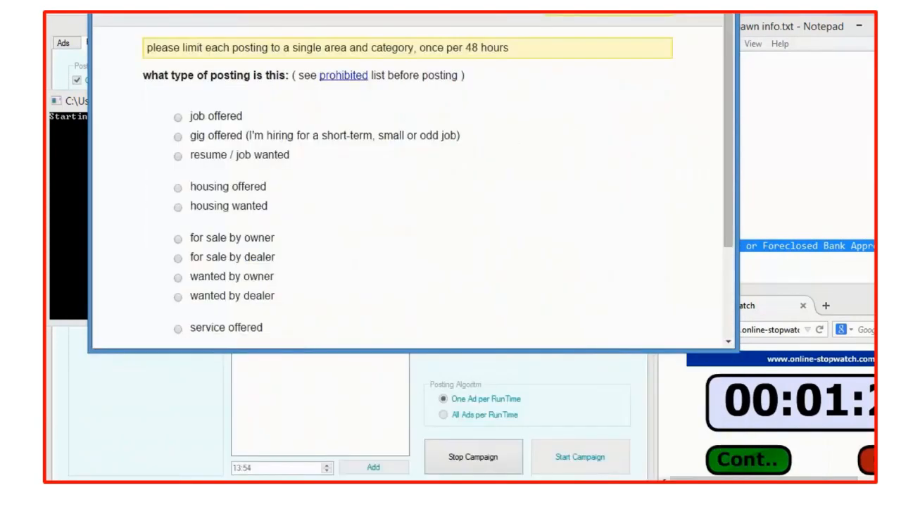
drag(464, 14, 467, 49)
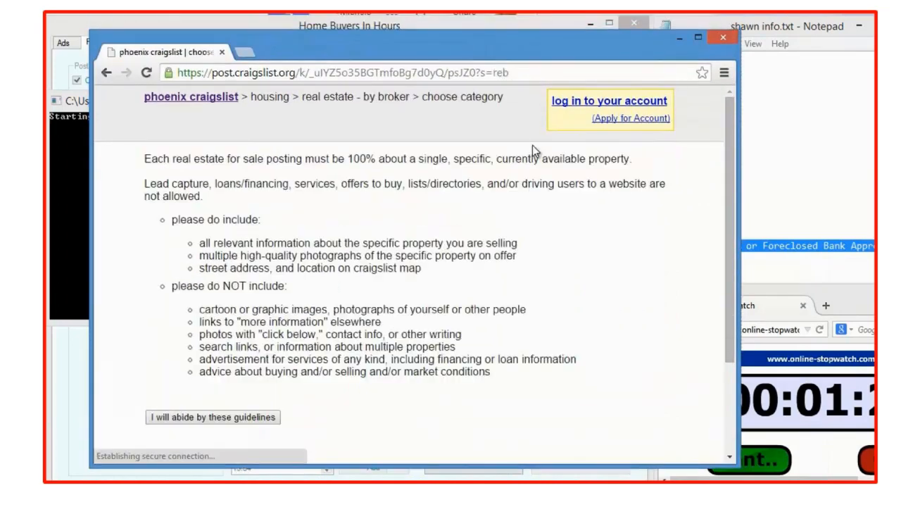
key(Return)
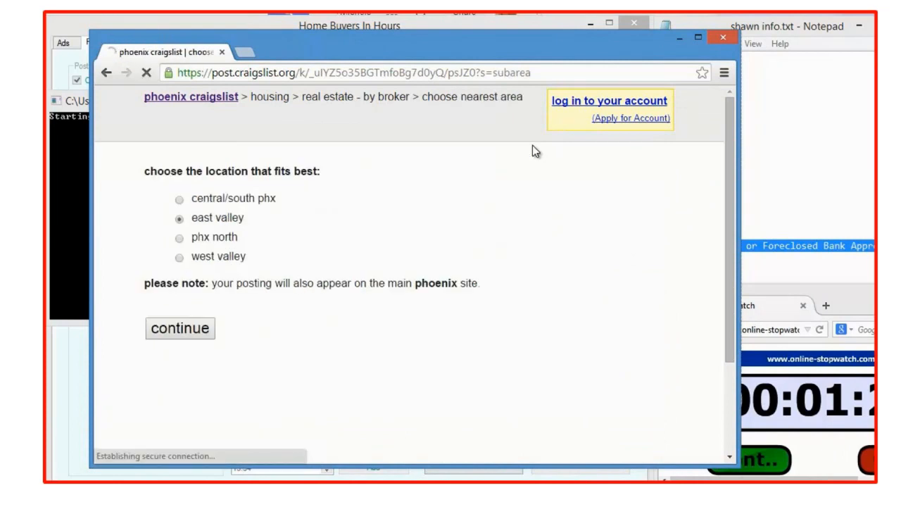
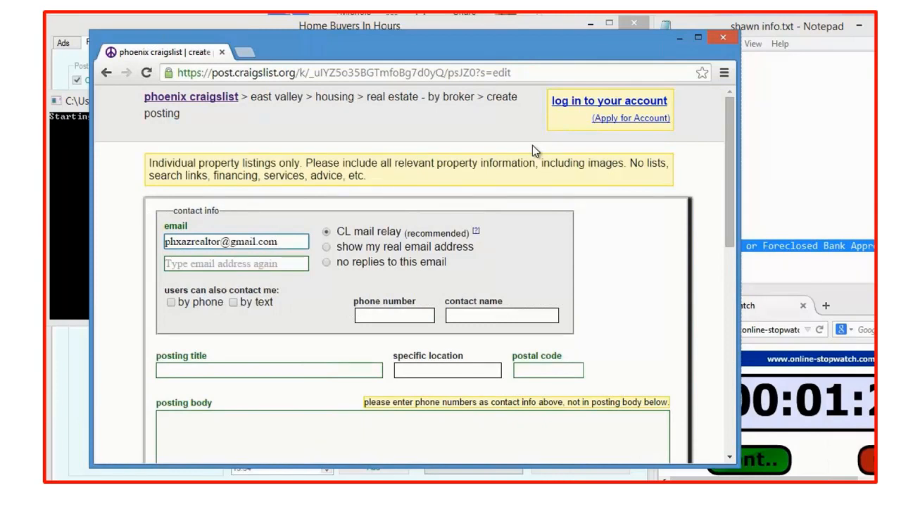
Enter and confirm the contact email, and title the Craigslist posting "Queen Creek Luxury 6 Bedroom Home".
key(Tab)
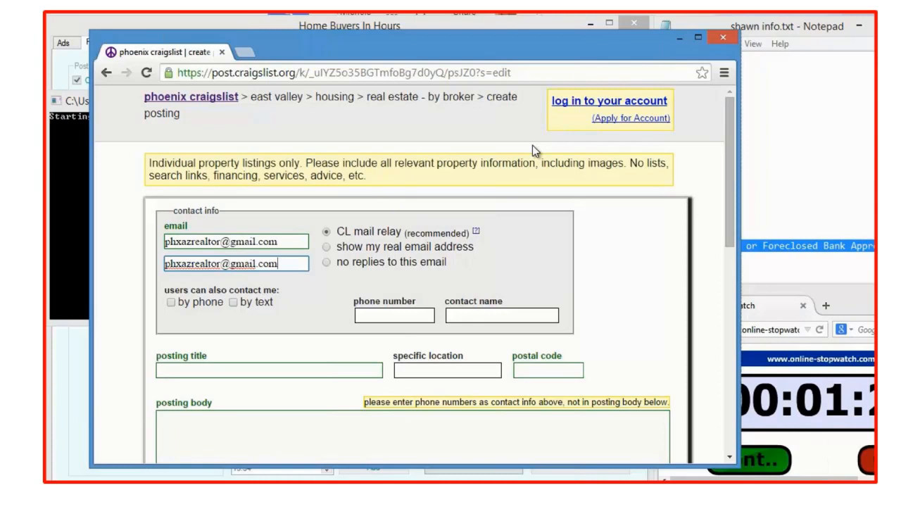
key(Tab)
text(Queen Creek Luxury 6 Bedroom Home)
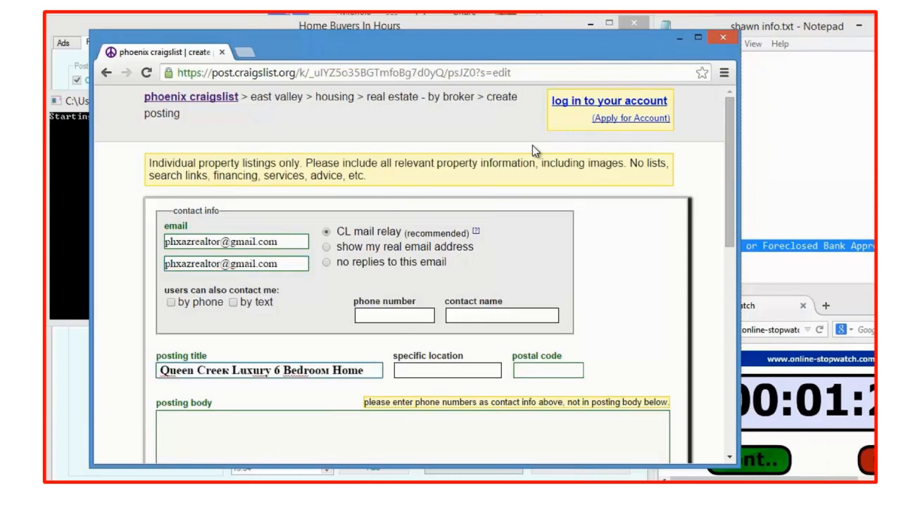
Enter the property's ZIP code and fill the posting body with the full description starting "Great Single Level Home in Victoria Estates!".
key(Tab)
key(Tab)
text(85142)
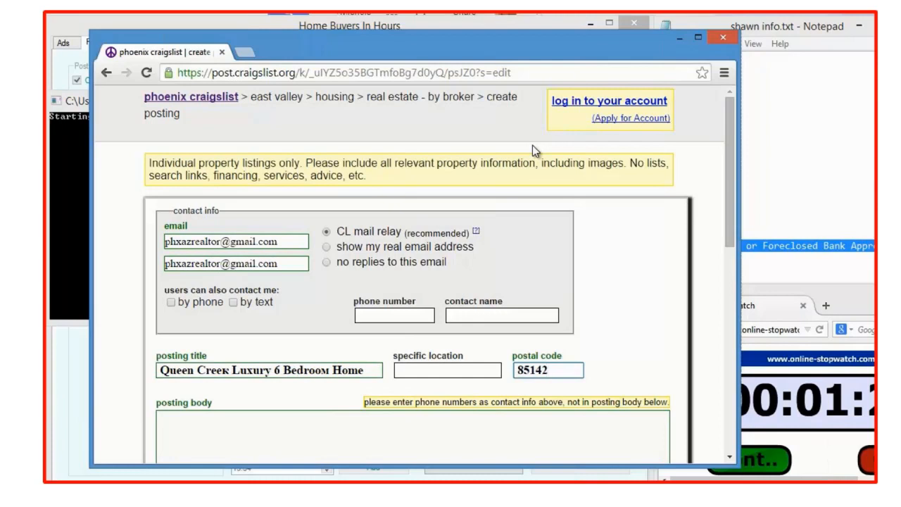
key(Tab)
text(Great Single Level Home in Victoria Estates! Enter thr)
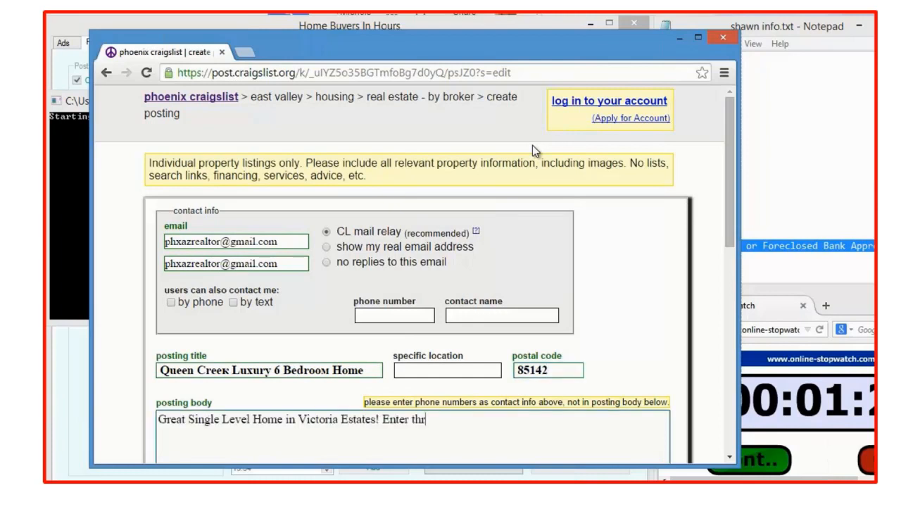
text(u the Inviting Front Courtyard to the Iron Front Door. Featuring 6 Br. 4 Ba, 6th Br is an Office With its Own Entrance. This Home Has All The Right Upgrades. Large 20" Porcelain Tile in all Traffic Areas. Large Island in the Kitchen. Maple Cabinets with Stained Glaze, Taller Uppers and Large Crown Molding, and Tile Backsplash. Oven/micro Built-ins with Sep. 36" Cooktop. The Master Bath has been Upgraded with Tile Tops and Surrounds. Backyard boasts gorgeous pool and lush landscape. All This and So Much More! Home is Located on an Interior Oversized 19,213 Sq. Ft. Home site. This is an Energy Star Rated Home. No Waiting for That Short Sale Lender or Foreclosed Bank Approval.)
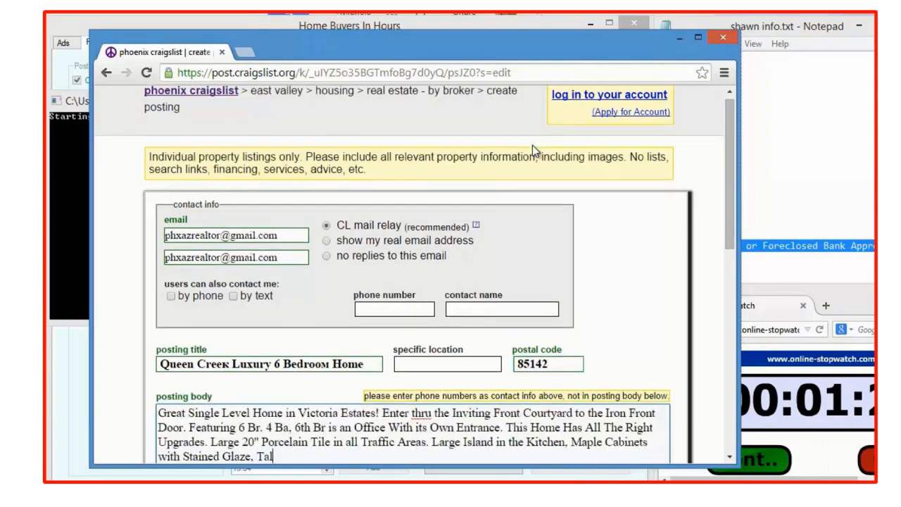
Enter 4158 as the square footage and 539900 as the price in the posting details.
scroll(732, 205, down, 3)
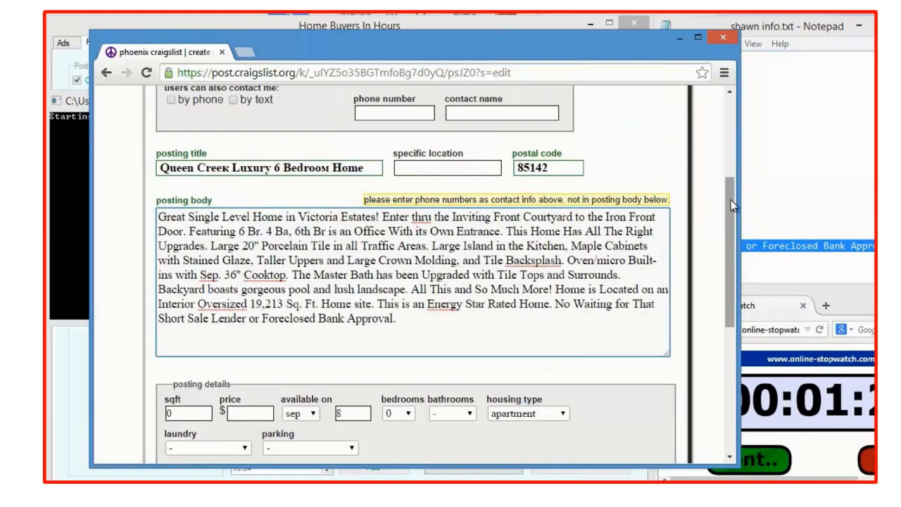
key(Tab)
text(4158)
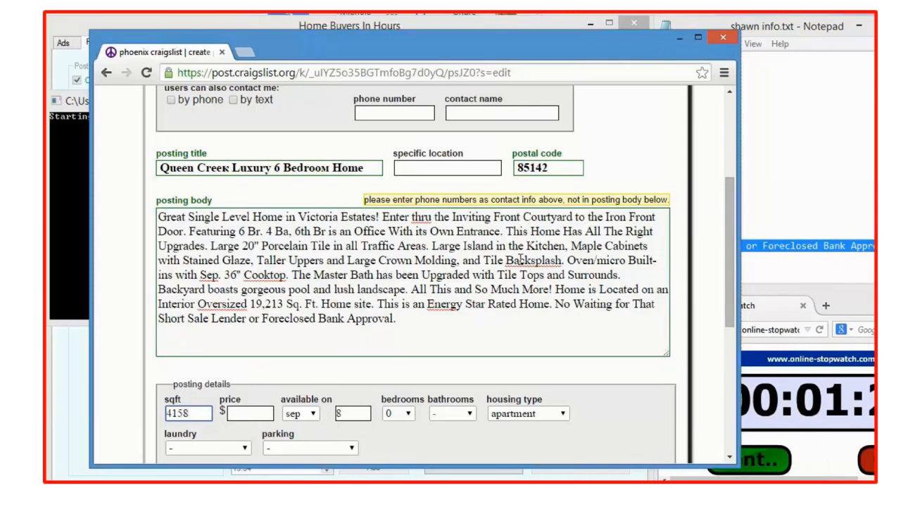
key(Tab)
text(539900)
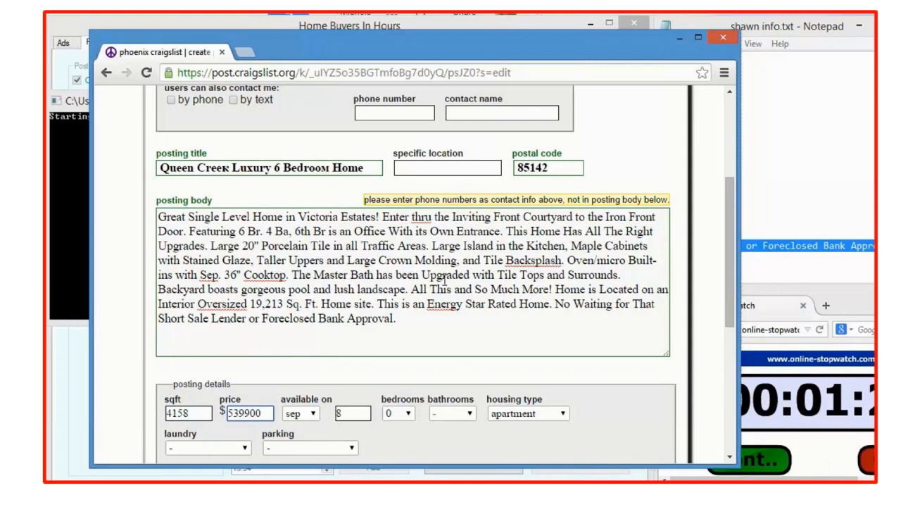
key(Tab)
key(Tab)
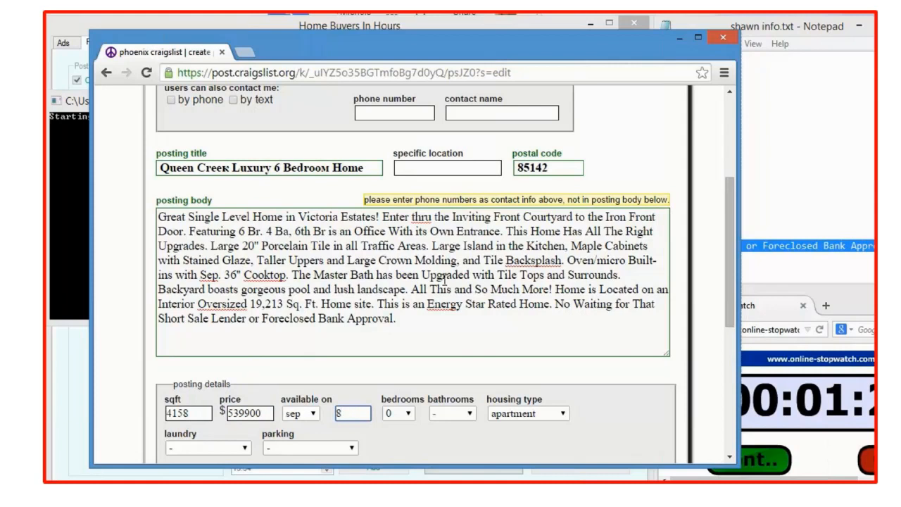
Set the posting's bedrooms to 6 and bathrooms to 4.
key(Tab)
key(6)
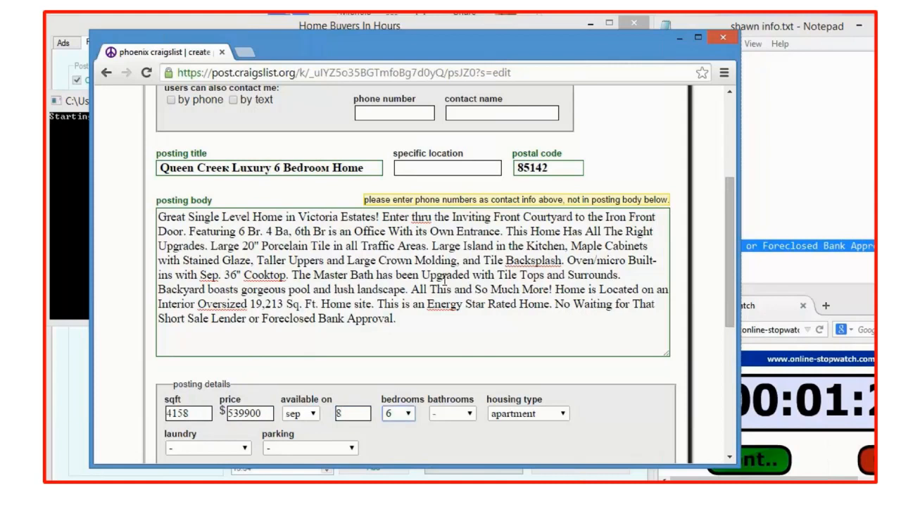
key(Tab)
key(4)
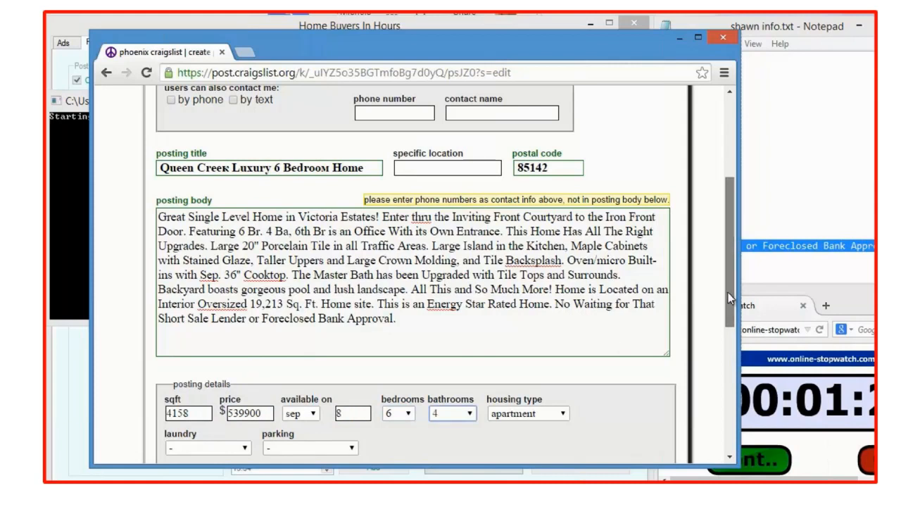
Set the housing type to house, laundry to w/d hookups and parking to detached garage.
drag(728, 292, 726, 386)
key(Tab)
key(h)
key(Tab)
key(w)
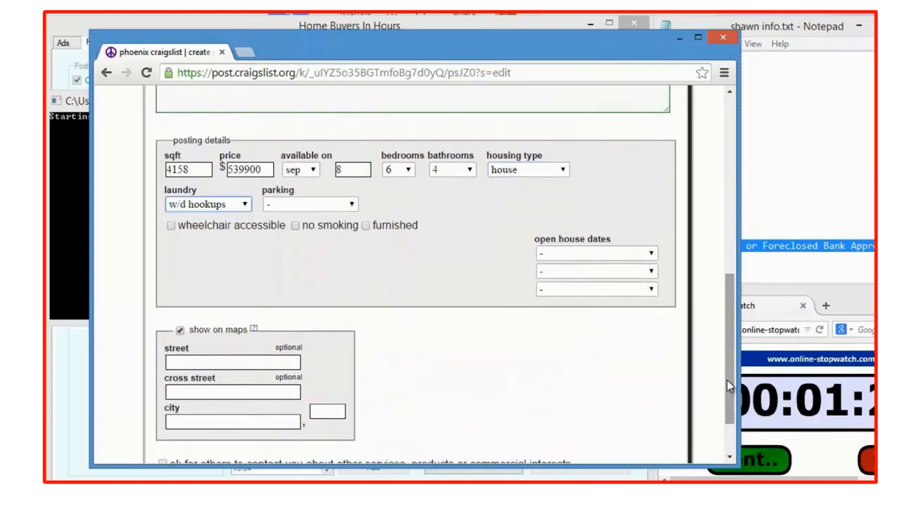
key(Tab)
key(d)
scroll(727, 380, down, 1)
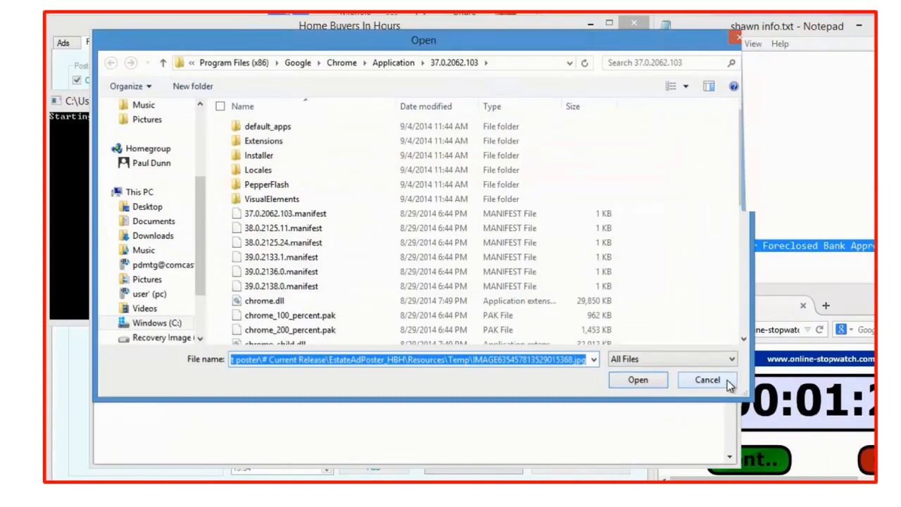
Add the property ad image to the Craigslist posting and finish submitting it.
click(728, 384)
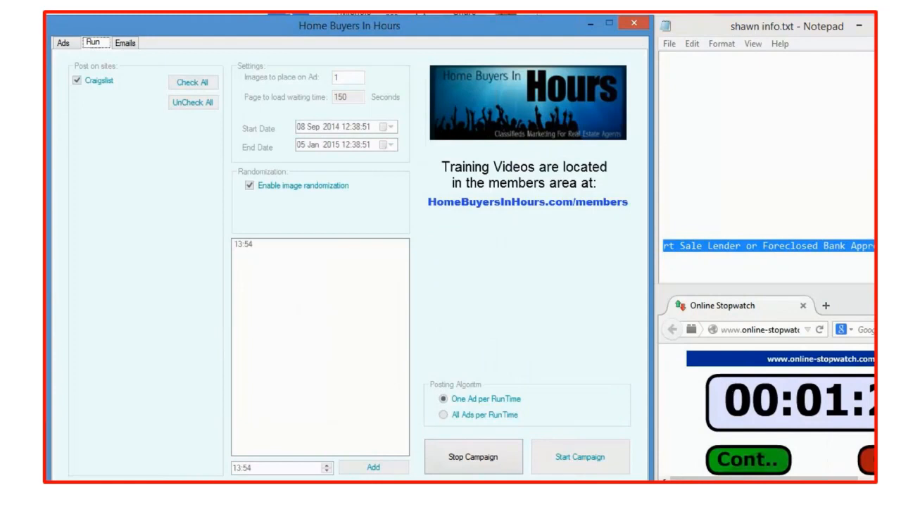
Switch to Gmail, open the POST/EDIT/DELETE email from craigslist and follow its posting link to publish the ad.
click(735, 494)
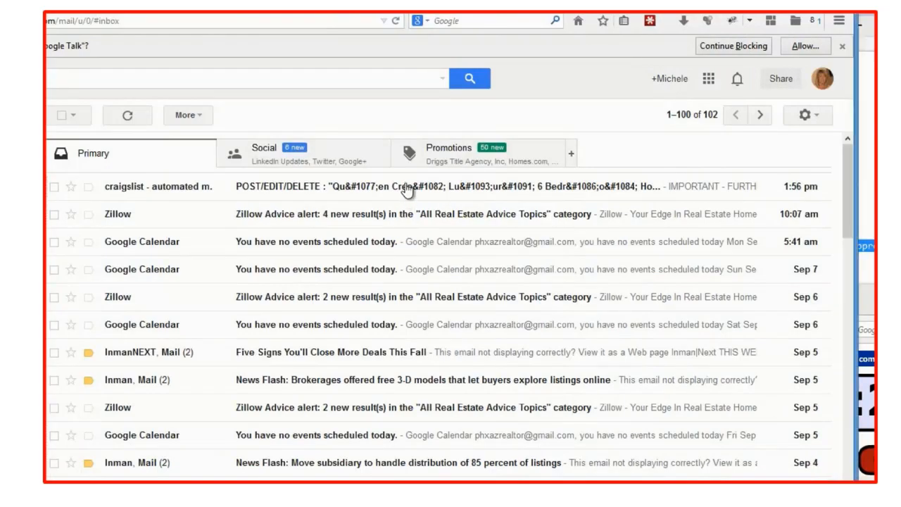
click(407, 189)
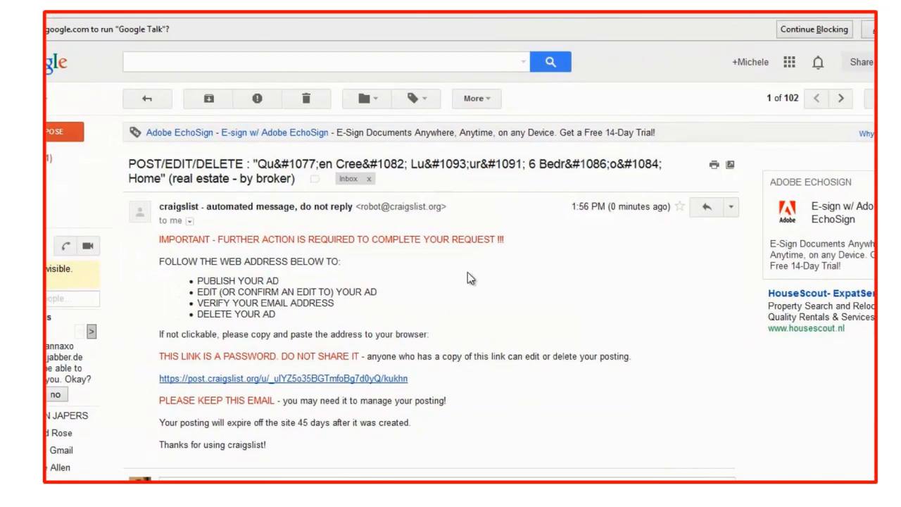
click(273, 378)
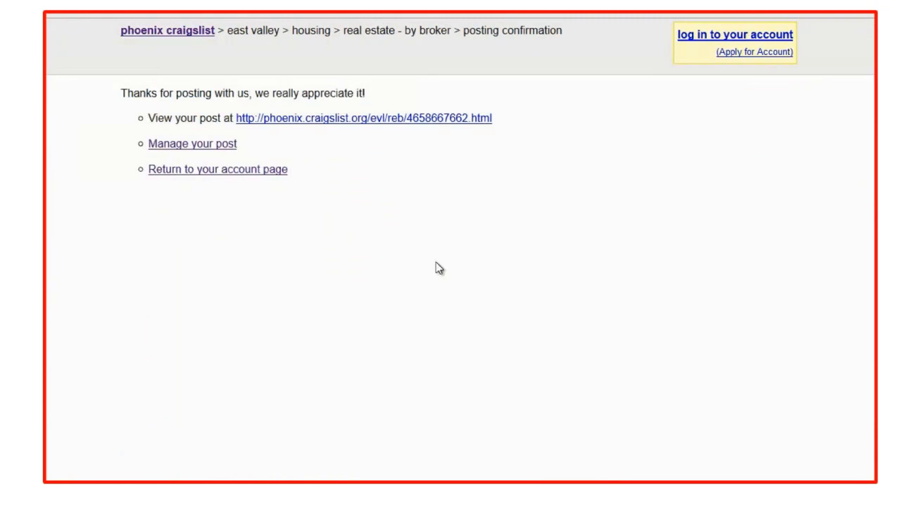
Open the published Queen Creek listing from the posting confirmation page and review it.
click(390, 120)
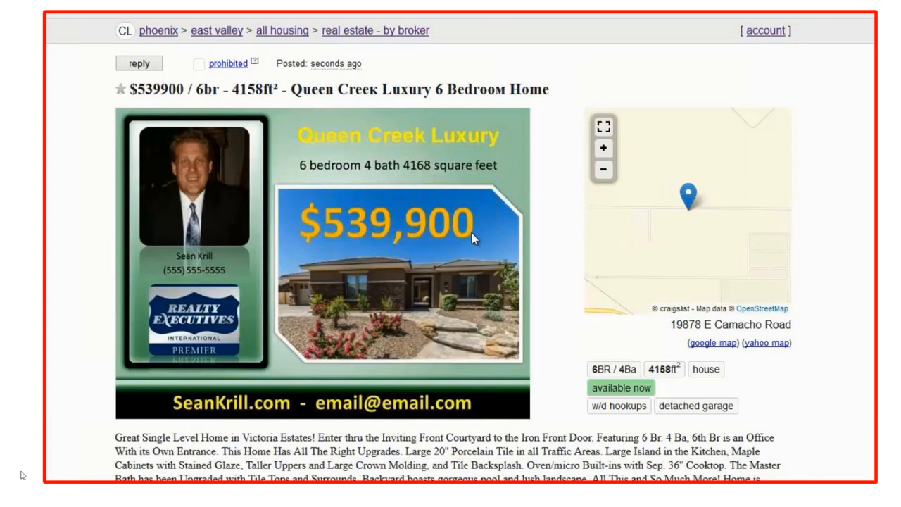
click(22, 471)
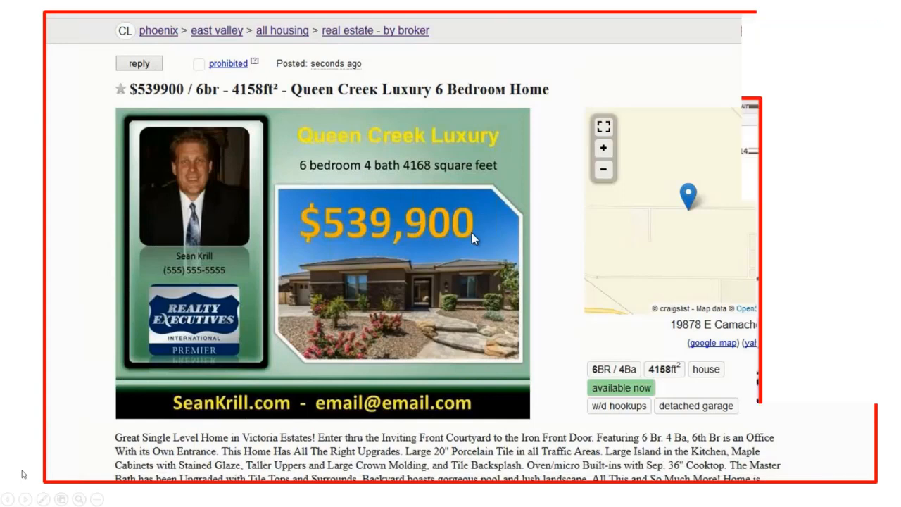